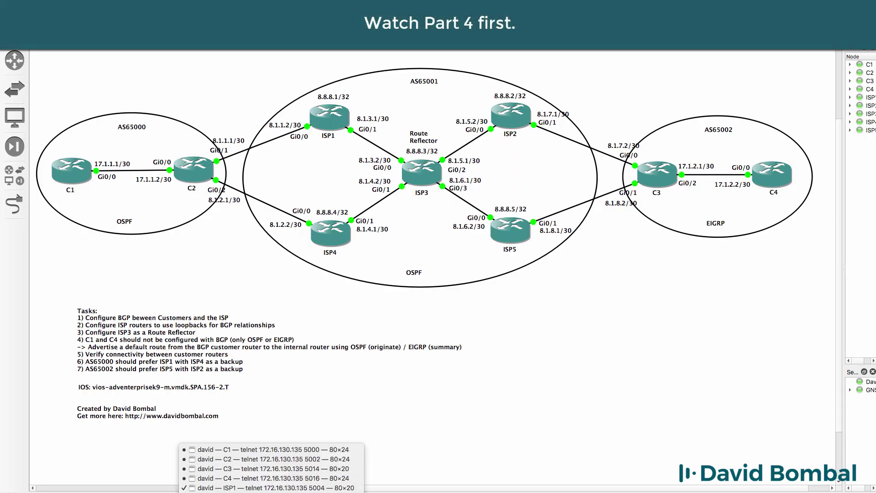
# On ISP1, show the BGP running configuration ('sh run | sec bgp') and highlight neighbor 8.8.8.3 remote-as 65001.
pyautogui.click(271, 488)
pyautogui.write('sh ')
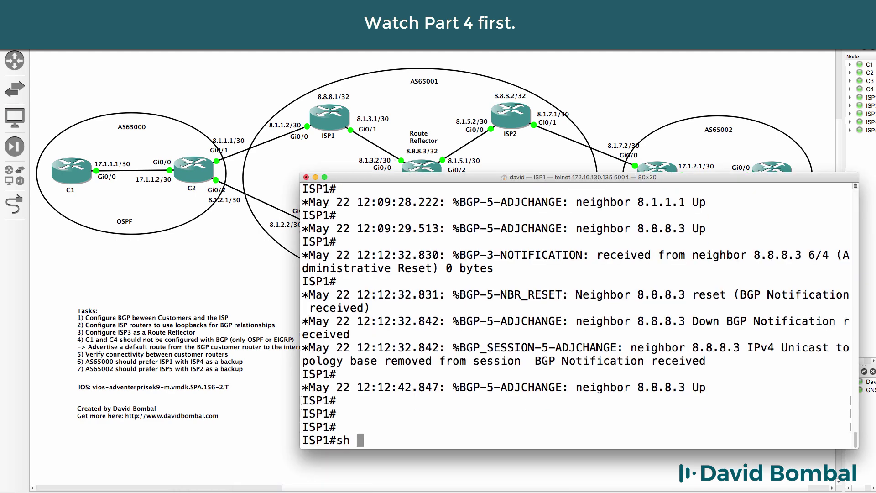
pyautogui.write('run | sec bgp')
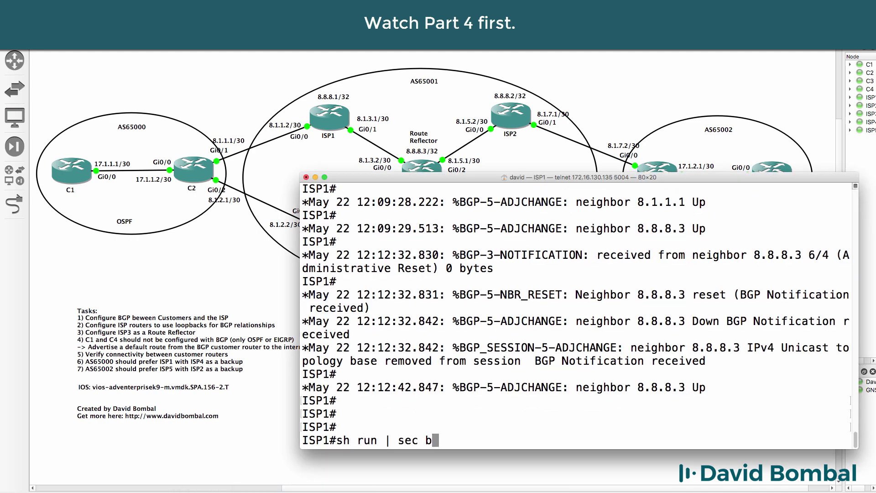
pyautogui.press('Return')
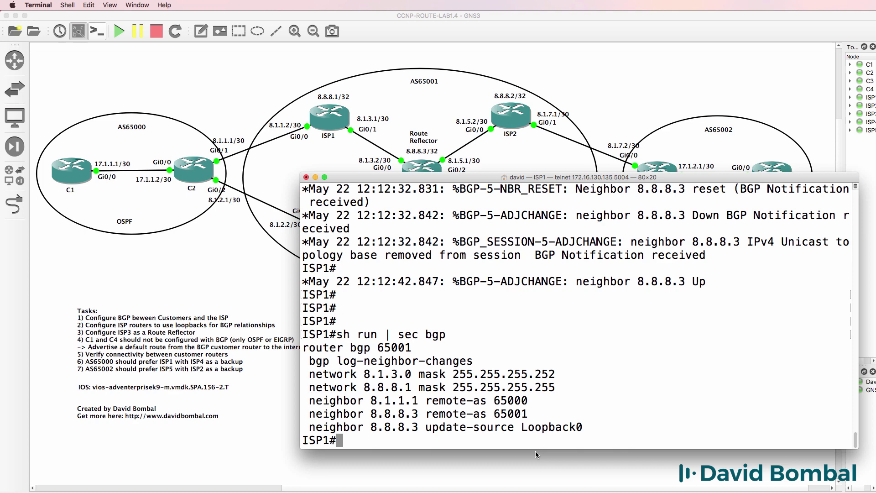
pyautogui.moveTo(544, 415); pyautogui.dragTo(304, 410)
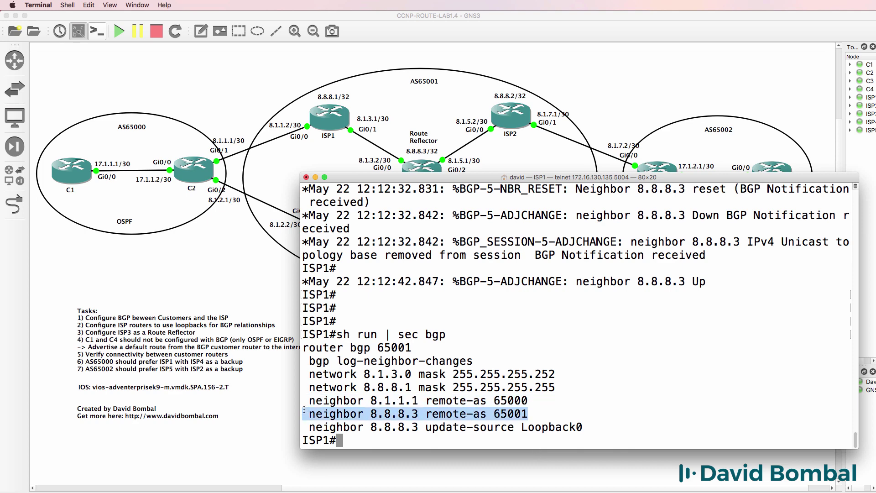
# Configure 'neighbor 8.8.8.3 next-hop-self' under router bgp 65001 on ISP1, then exit configuration mode.
pyautogui.write('conf t')
pyautogui.press('Return')
pyautogui.write('routeb')
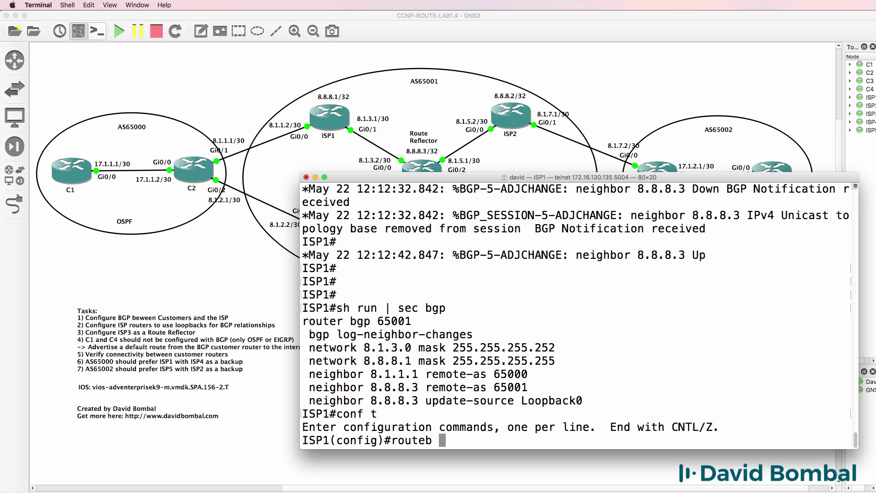
pyautogui.press('BackSpace')
pyautogui.press('BackSpace')
pyautogui.write('r bgp 650')
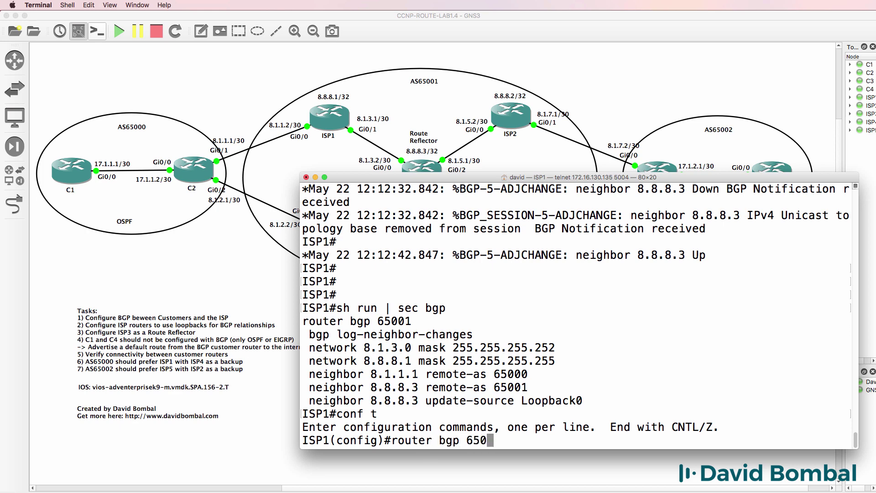
pyautogui.write('01')
pyautogui.press('Return')
pyautogui.write('nei')
pyautogui.press('Tab')
pyautogui.write('8')
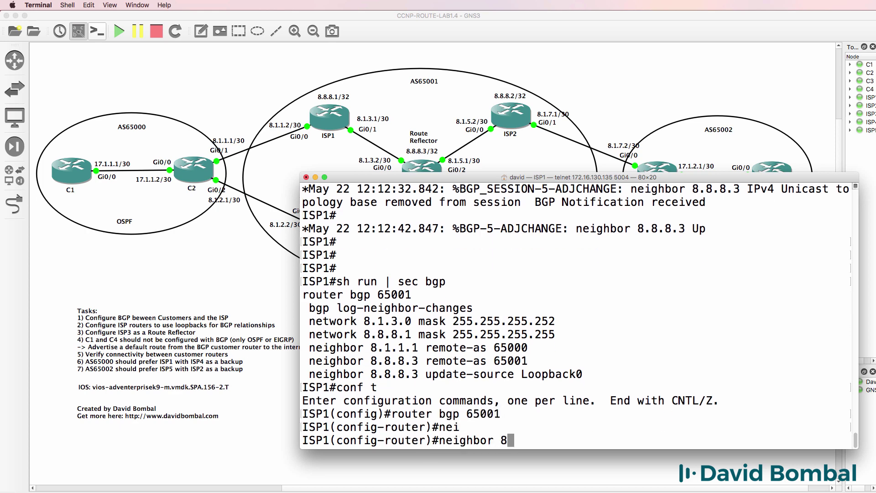
pyautogui.write('.8.8.3 ne')
pyautogui.press('Tab')
pyautogui.write('s')
pyautogui.press('Tab')
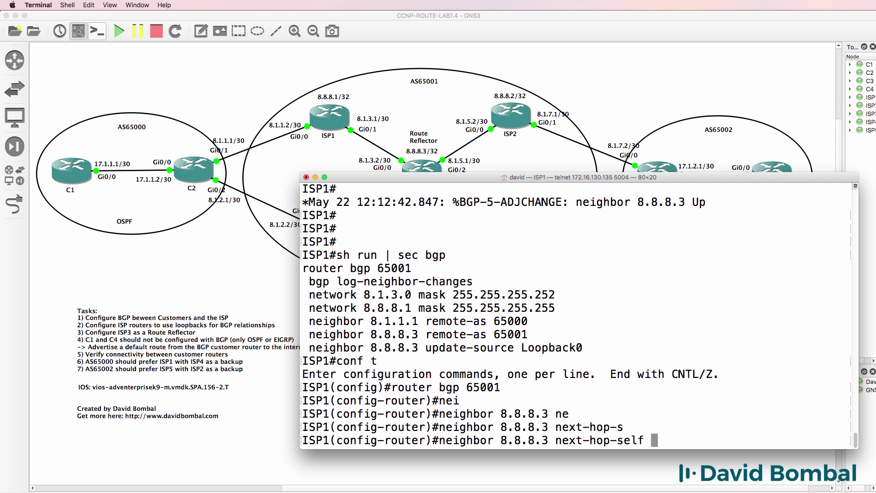
pyautogui.press('Return')
pyautogui.write('end')
pyautogui.press('Return')
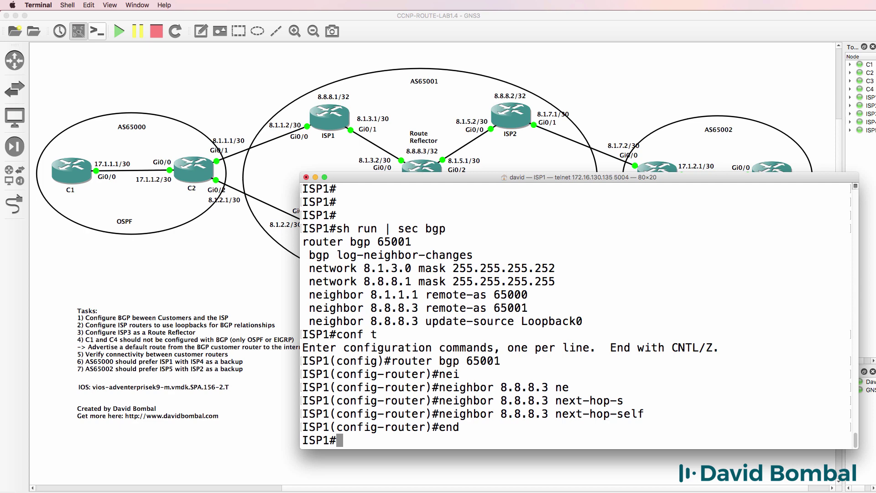
# Soft-reset all of ISP1's BGP sessions with 'clear ip bgp * soft'.
pyautogui.write('clear ip bgp &')
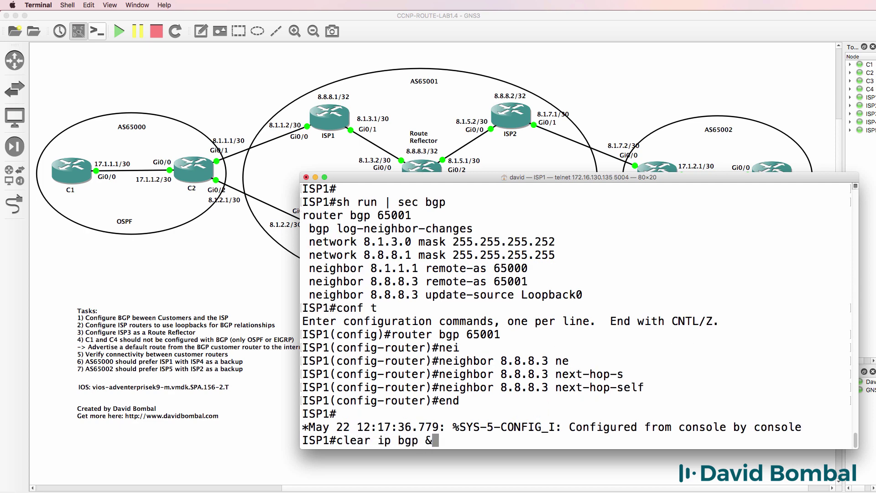
pyautogui.press('BackSpace')
pyautogui.write('*')
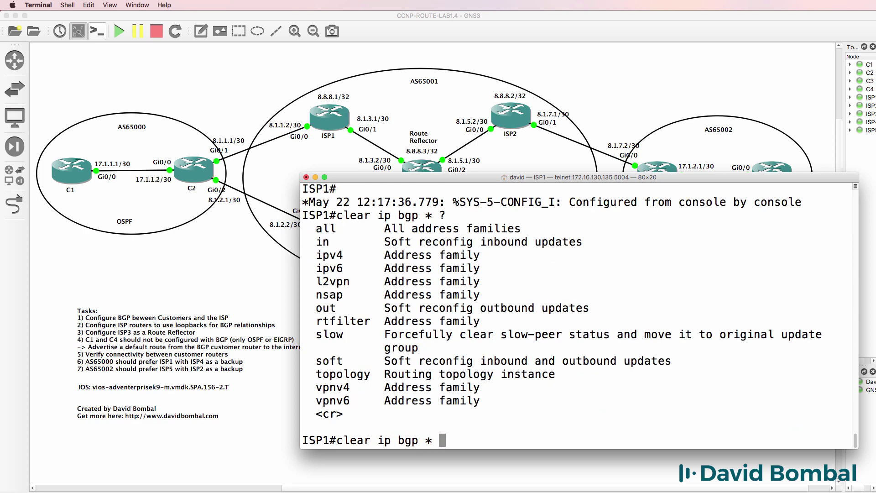
pyautogui.write(' ?soft')
pyautogui.press('Return')
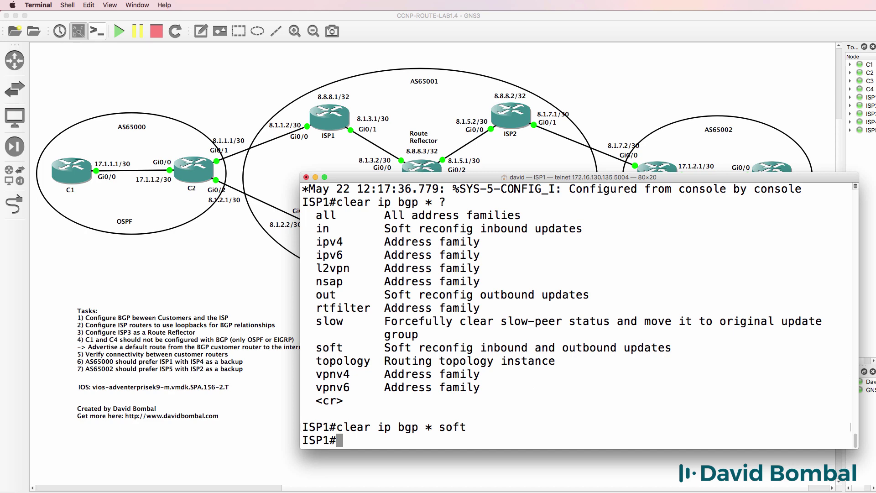
# On ISP3, check the BGP table: 17.1.1.0/30 now has a best path via next hop 8.8.8.1.
pyautogui.press('super+grave')
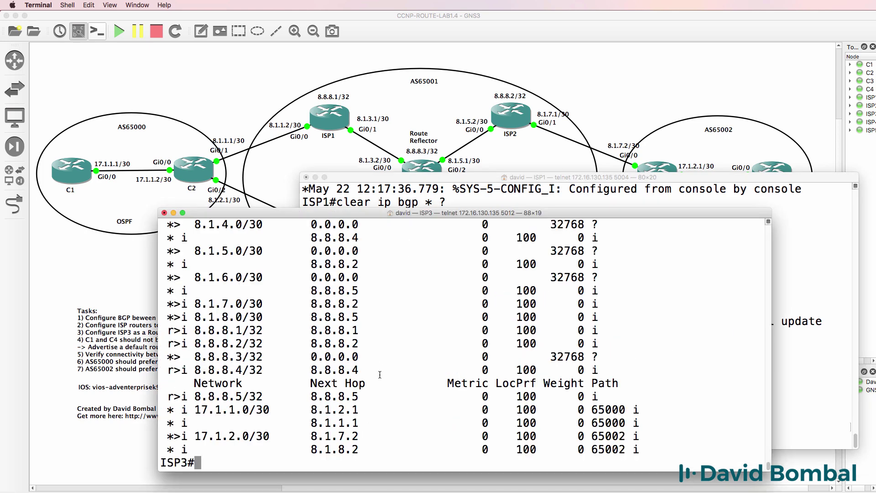
pyautogui.moveTo(364, 429); pyautogui.dragTo(275, 408)
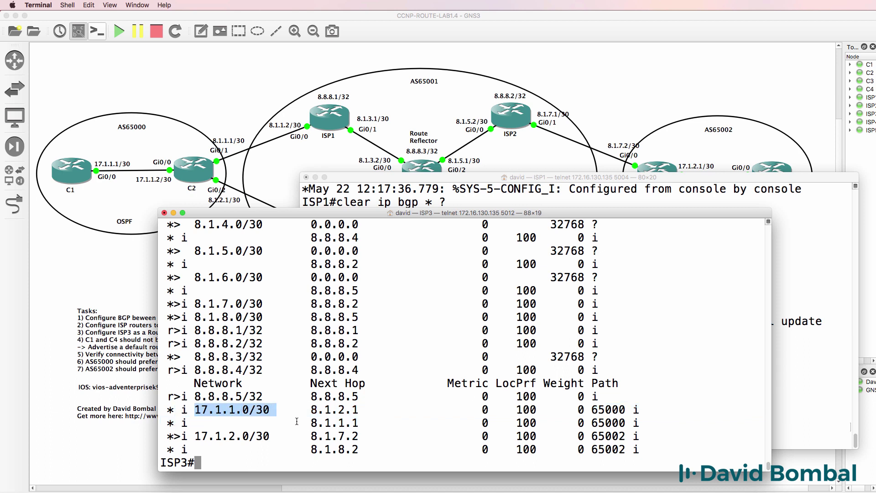
pyautogui.moveTo(309, 424); pyautogui.dragTo(378, 425)
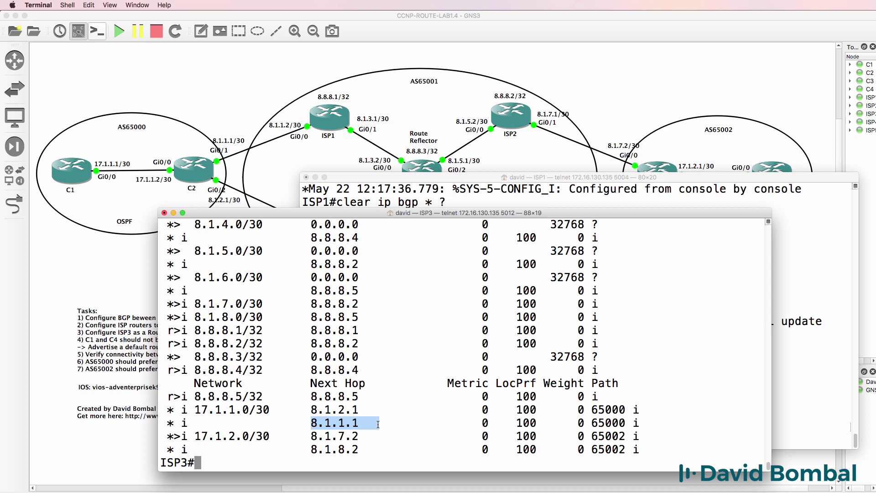
pyautogui.write('sh ip bgp')
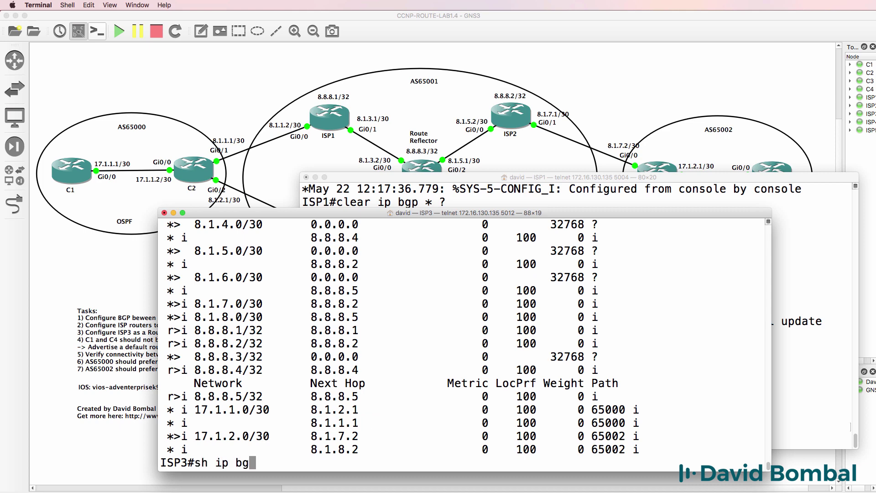
pyautogui.press('Return')
pyautogui.press('space')
pyautogui.moveTo(368, 423); pyautogui.dragTo(304, 421)
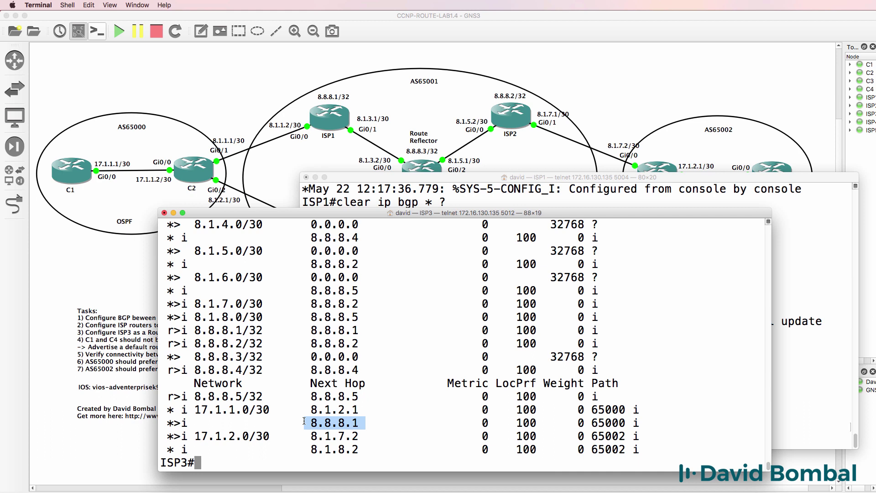
pyautogui.click(274, 397)
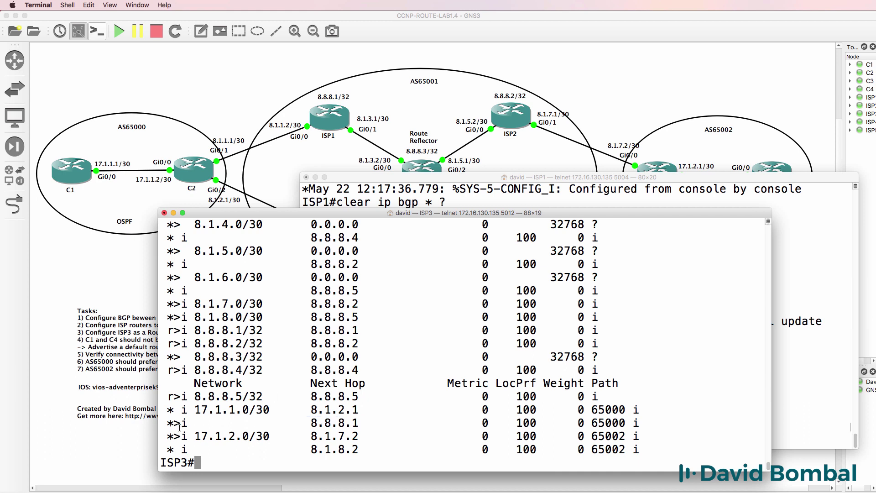
pyautogui.moveTo(180, 427); pyautogui.dragTo(176, 424)
# Show ISP3's routing table and highlight the BGP route to 17.1.1.0 via 8.8.8.1.
pyautogui.write('sh ip route')
pyautogui.press('Return')
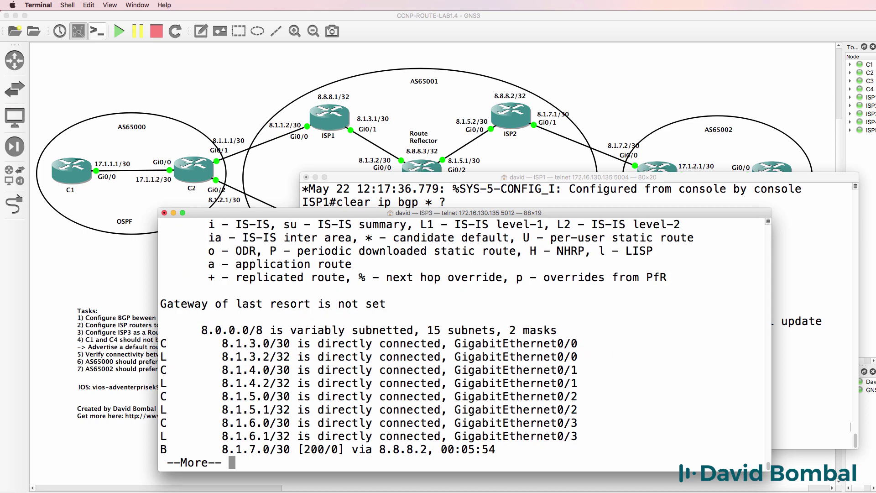
pyautogui.press('space')
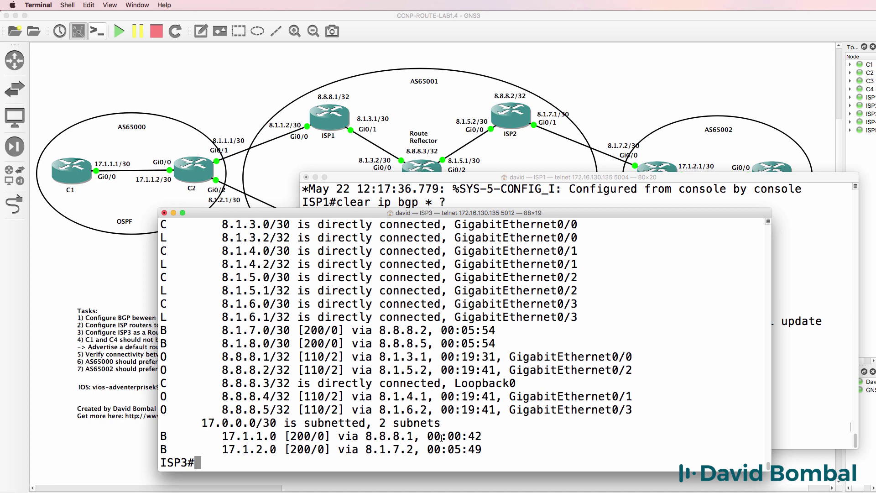
pyautogui.moveTo(499, 435); pyautogui.dragTo(156, 432)
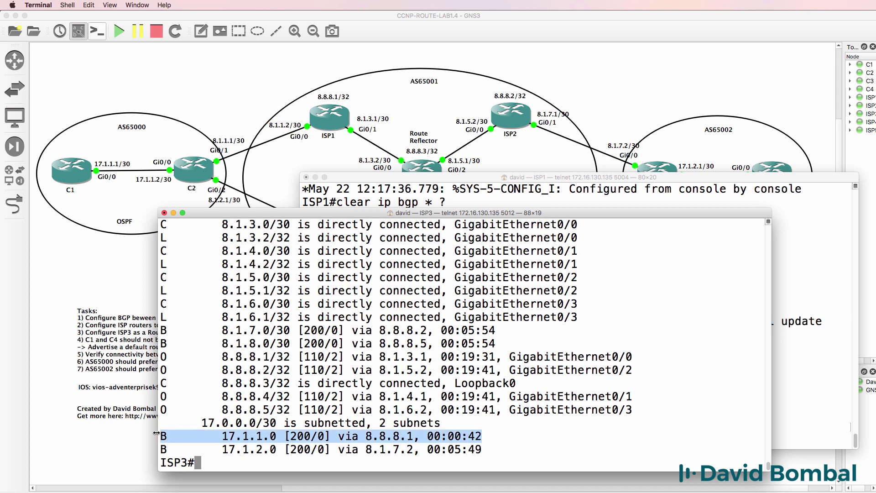
# Ping the customer address 17.1.1.1 from ISP3.
pyautogui.write('ping 17')
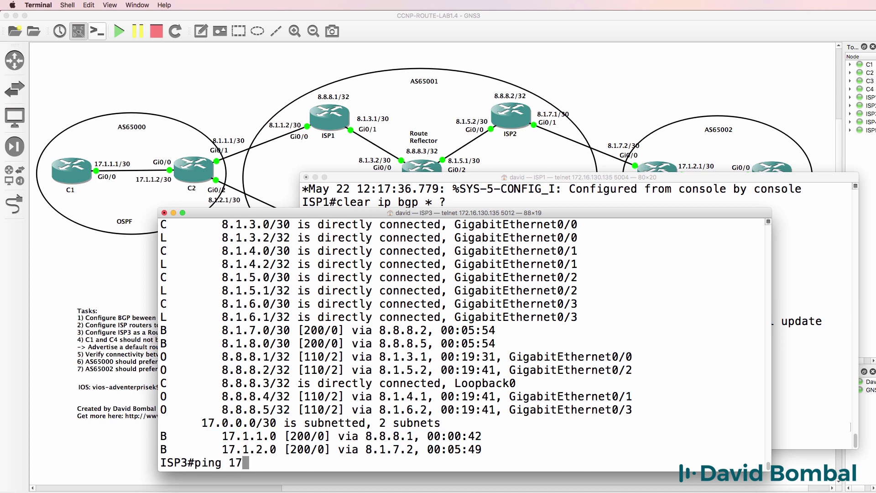
pyautogui.write('.1.1')
pyautogui.press('BackSpace')
pyautogui.press('BackSpace')
pyautogui.write('.1.1')
pyautogui.press('Return')
# Recheck ISP3's BGP table, noting next hop 8.1.2.1 for 17.1.1.0/30, then ping 8.1.2.1.
pyautogui.write('sh ip bgp')
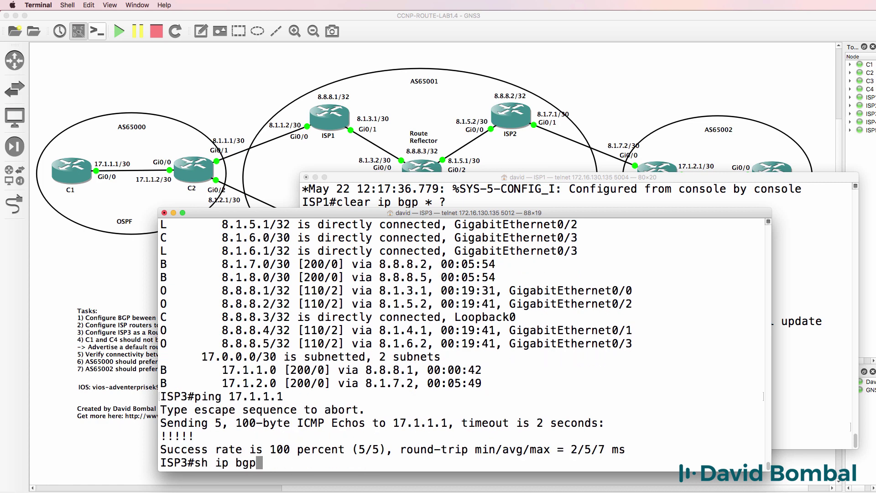
pyautogui.press('Return')
pyautogui.press('space')
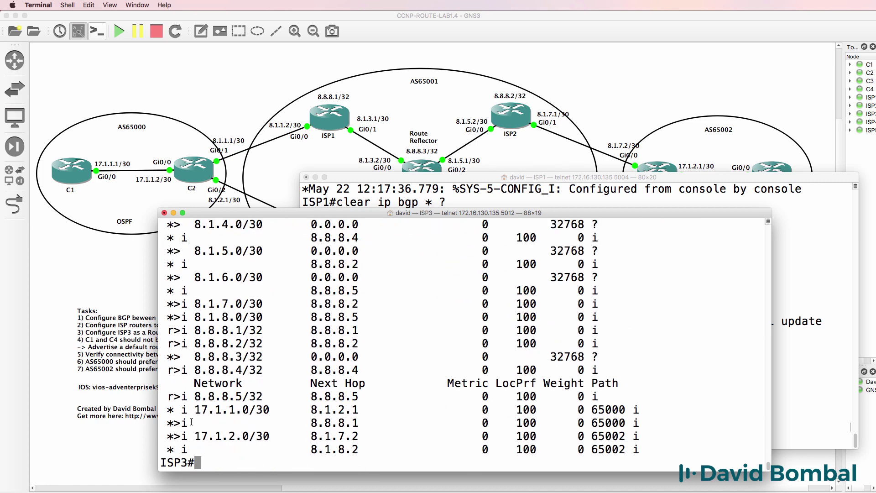
pyautogui.moveTo(310, 413); pyautogui.dragTo(362, 412)
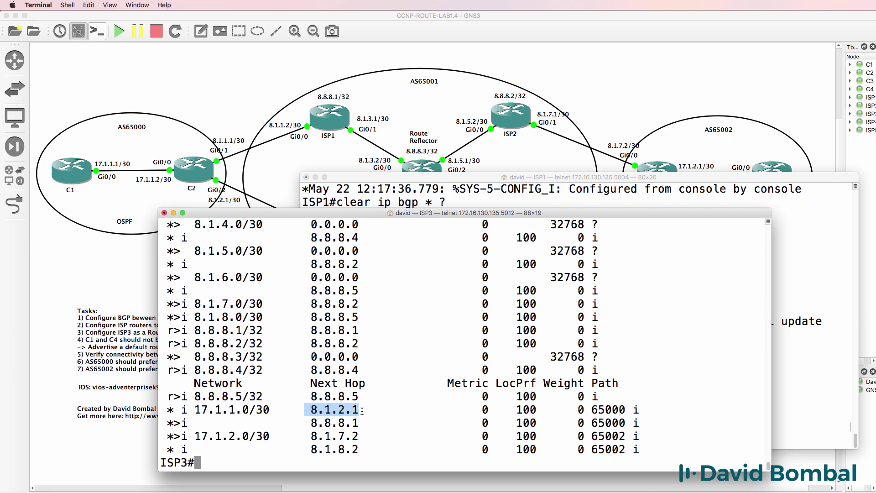
pyautogui.write('ping 8.1.2.1')
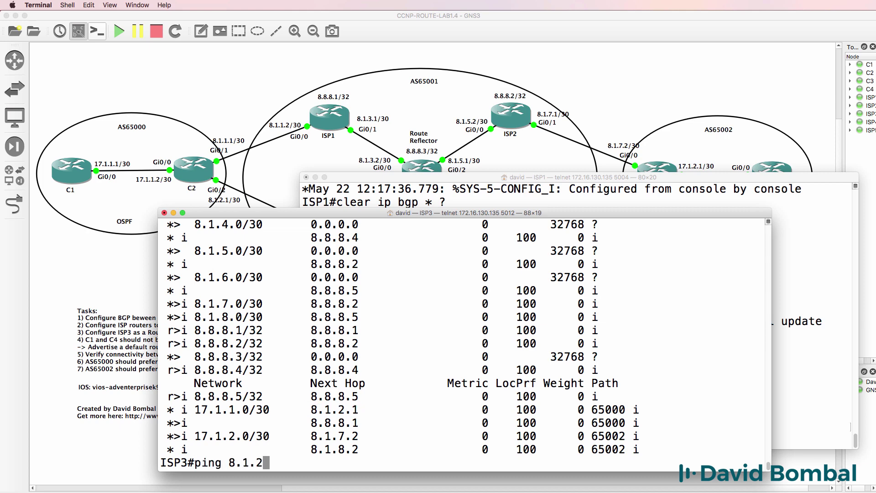
pyautogui.press('Return')
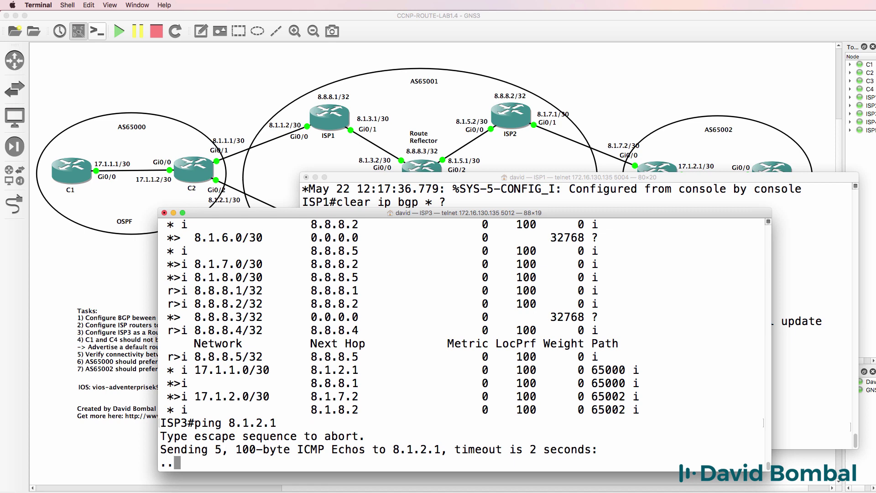
# Bring the GNS3 lab topology back to the front.
pyautogui.click(187, 178)
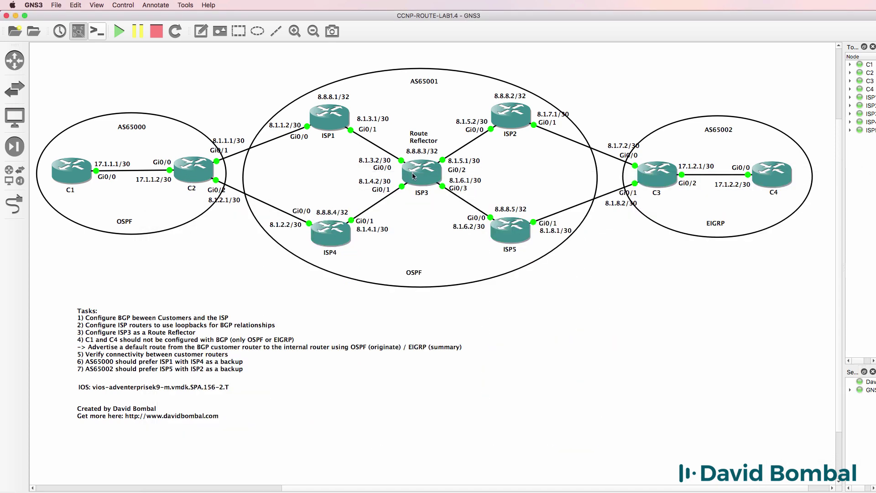
pyautogui.press('super+Tab')
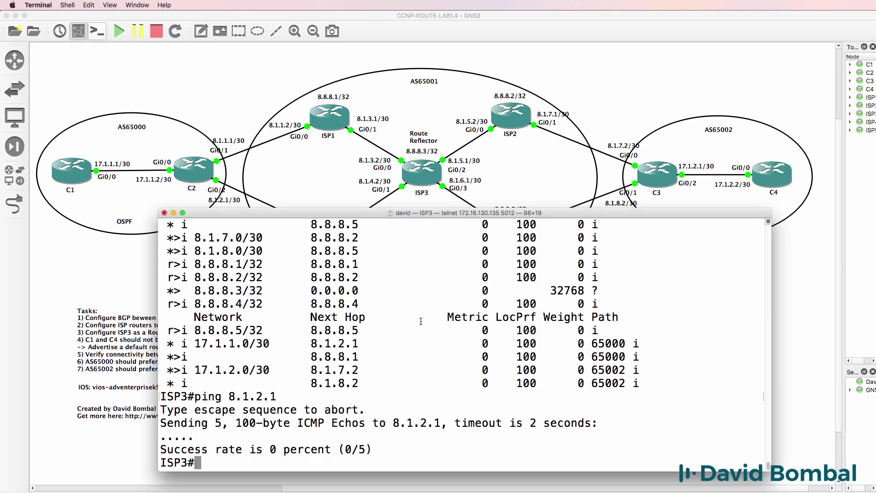
pyautogui.press('super+Tab')
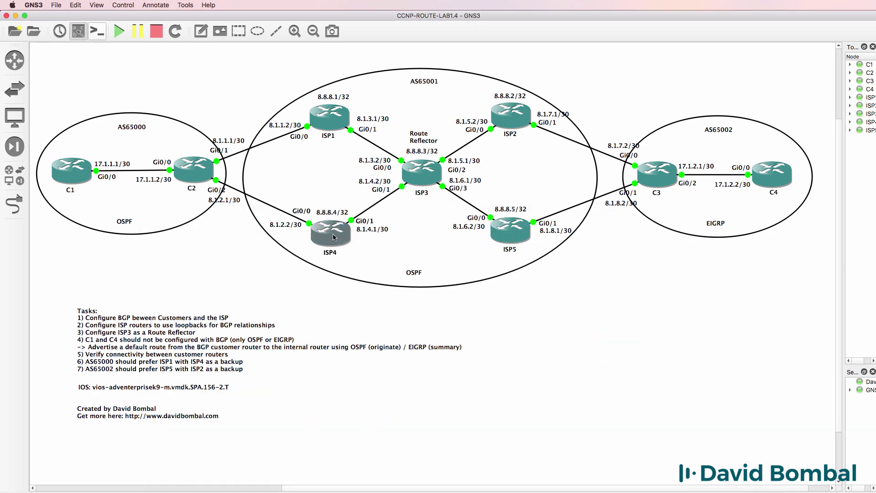
# On ISP4, run 'sh ip ospf int brief' and highlight the Lo0 and Gi0/1 OSPF interfaces.
pyautogui.moveTo(335, 237)
pyautogui.click(272, 457)
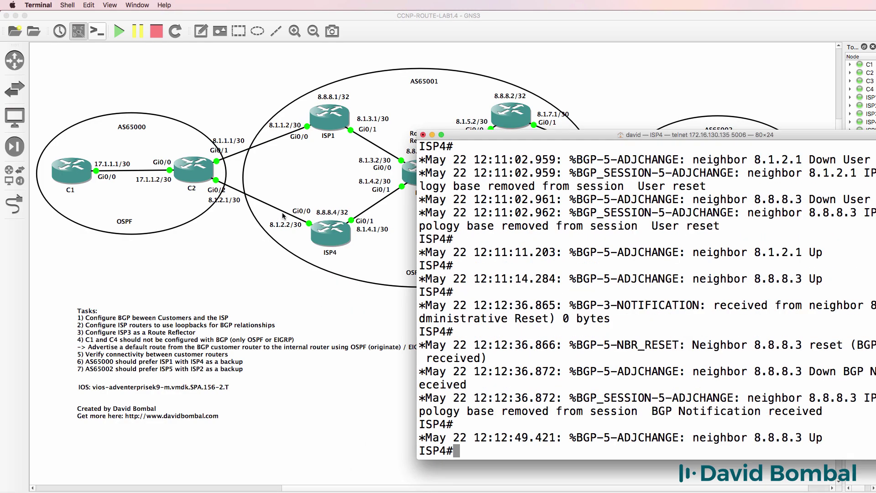
pyautogui.write('sh rip')
pyautogui.press('BackSpace')
pyautogui.press('BackSpace')
pyautogui.press('BackSpace')
pyautogui.press('BackSpace')
pyautogui.write('ip ospf i')
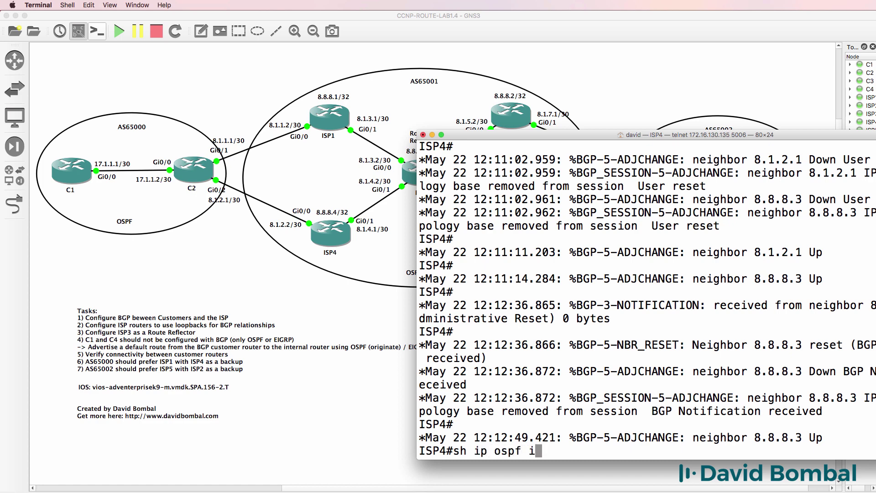
pyautogui.write('nt br')
pyautogui.press('Tab')
pyautogui.press('Return')
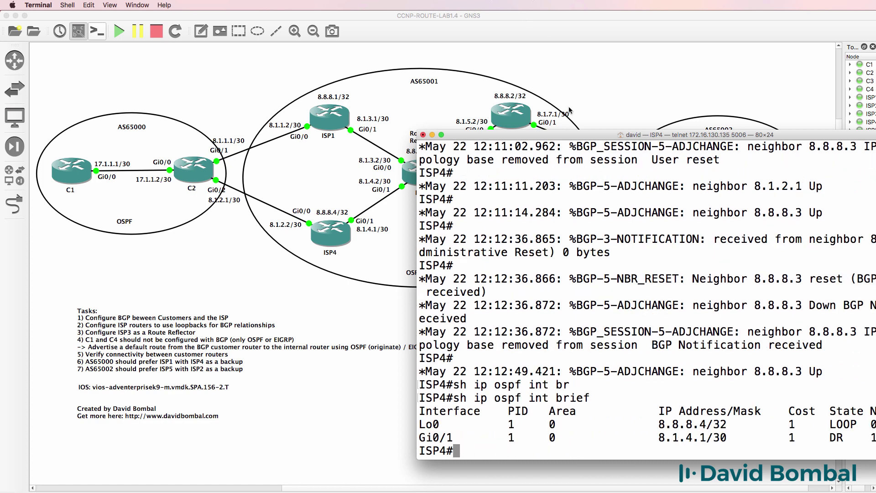
pyautogui.moveTo(564, 137); pyautogui.dragTo(521, 135)
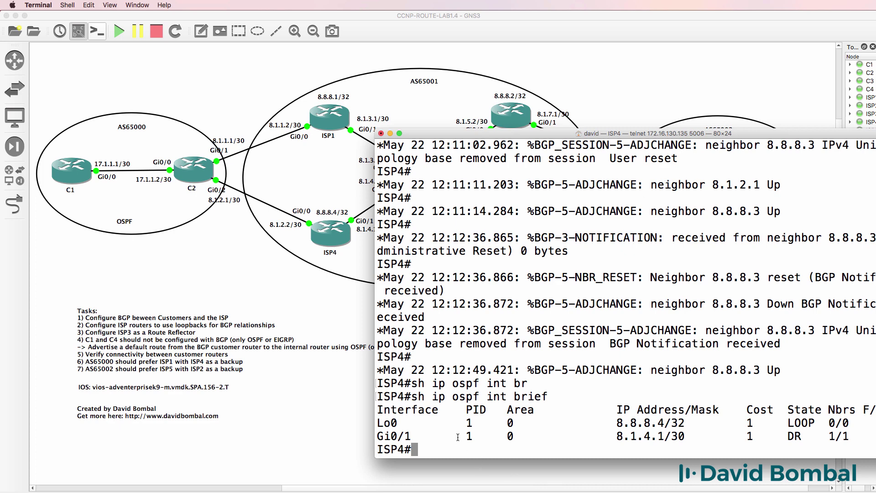
pyautogui.moveTo(417, 426); pyautogui.dragTo(358, 429)
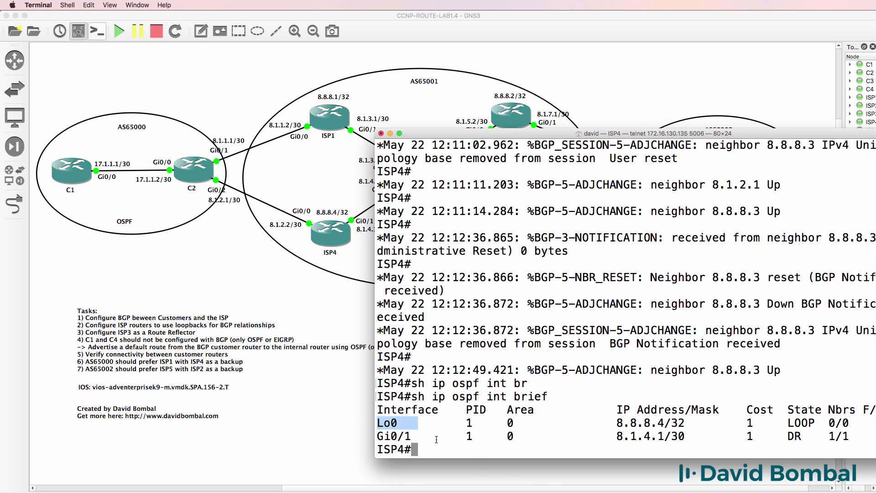
pyautogui.moveTo(434, 437); pyautogui.dragTo(379, 441)
pyautogui.moveTo(443, 136); pyautogui.dragTo(507, 136)
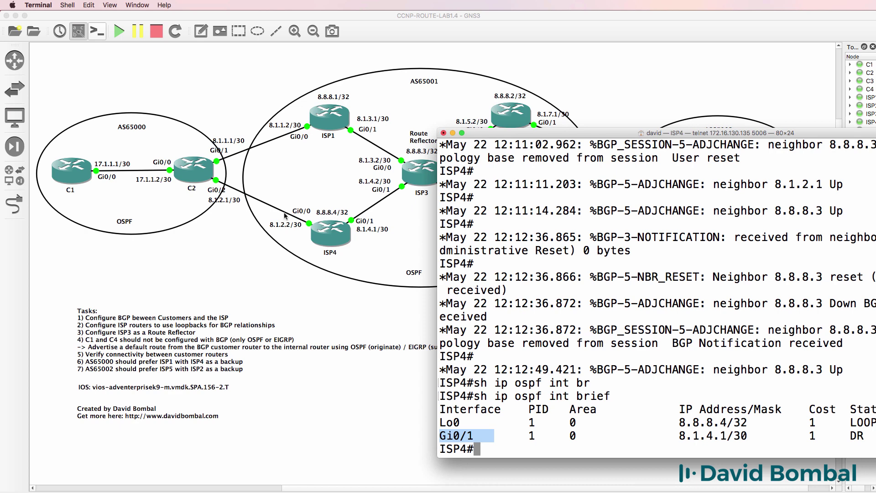
# Add 'redistribute connected' under router ospf 1 on ISP4.
pyautogui.write('conf t')
pyautogui.press('Return')
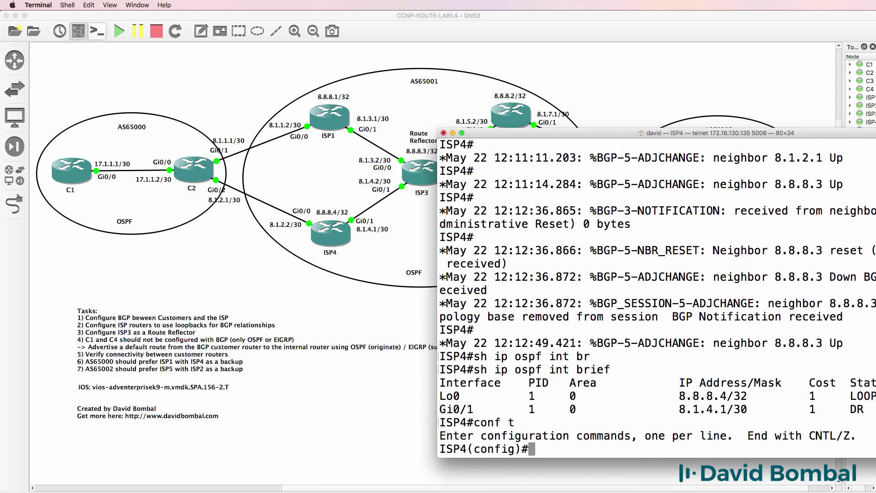
pyautogui.write('router ospf 1')
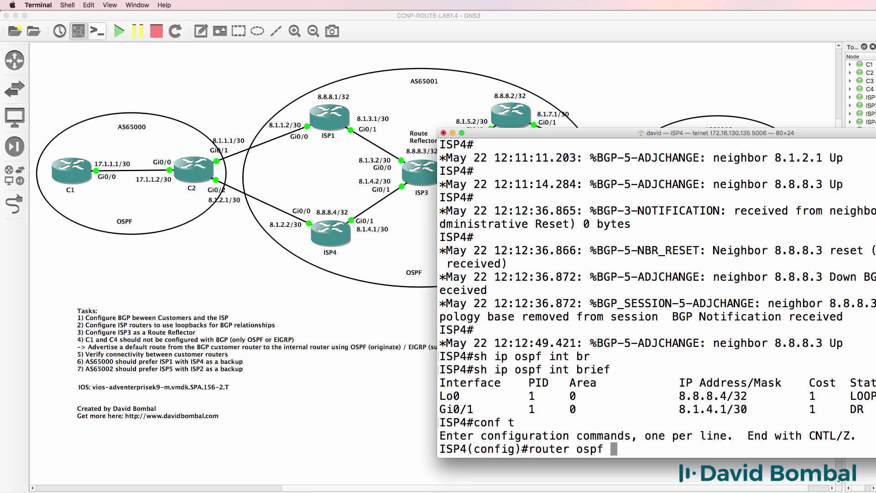
pyautogui.press('Return')
pyautogui.write('re')
pyautogui.press('Tab')
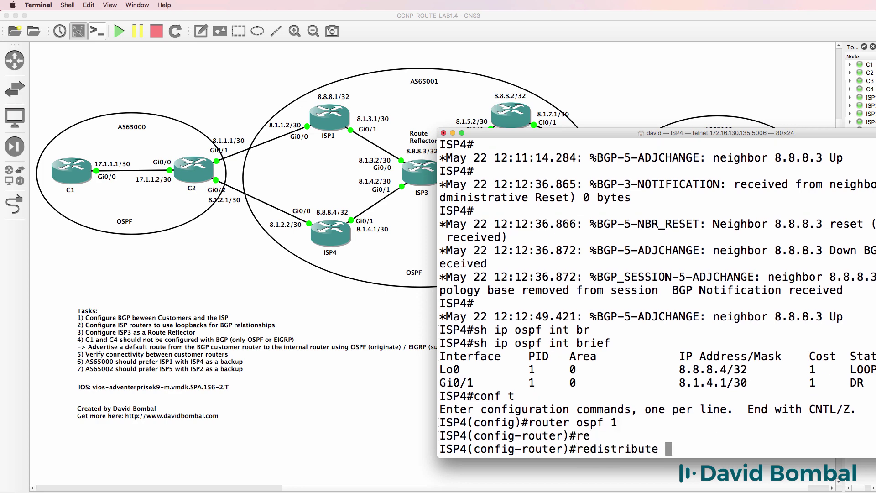
pyautogui.write('con')
pyautogui.press('Tab')
pyautogui.write('?')
pyautogui.press('Return')
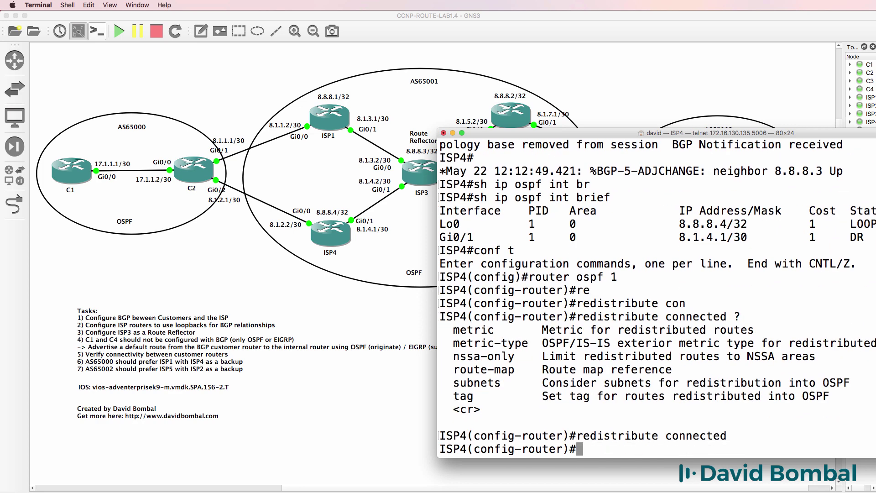
# Exit ISP4's configuration mode and run 'sh ip ospf database'.
pyautogui.moveTo(550, 135); pyautogui.dragTo(303, 146)
pyautogui.write('end')
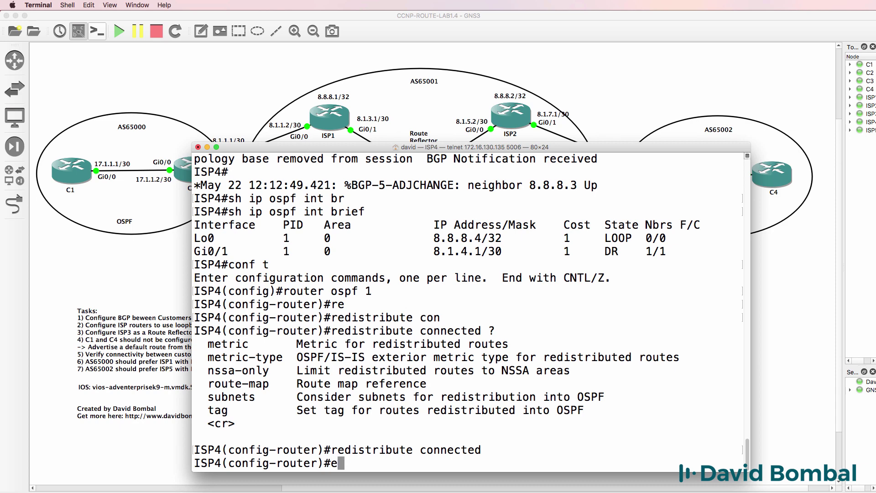
pyautogui.press('Return')
pyautogui.press('Return')
pyautogui.write('sh ip ')
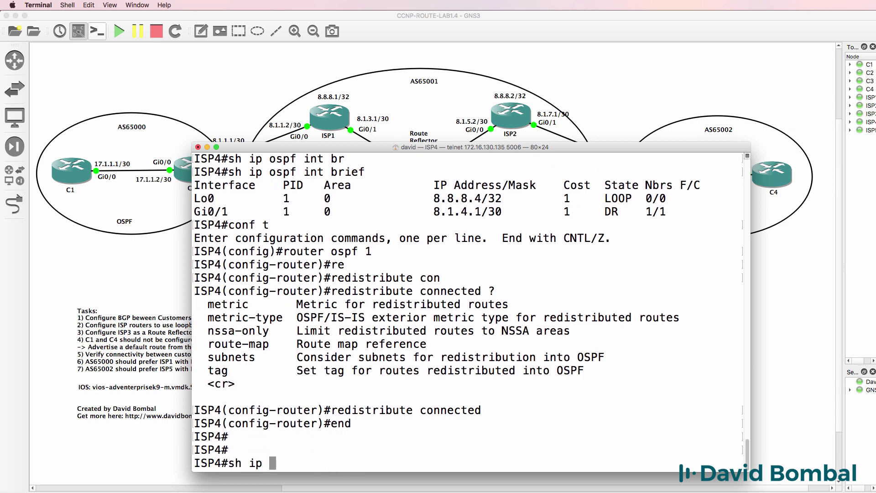
pyautogui.write('ospf database')
pyautogui.press('Return')
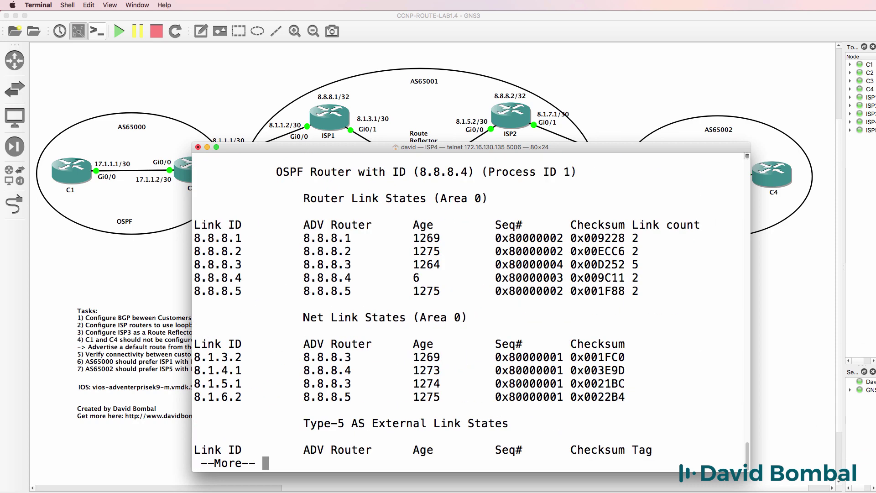
# Page through ISP4's OSPF database and highlight the Type-5 external LSA for 8.1.2.0.
pyautogui.press('space')
pyautogui.moveTo(339, 142); pyautogui.dragTo(342, 261)
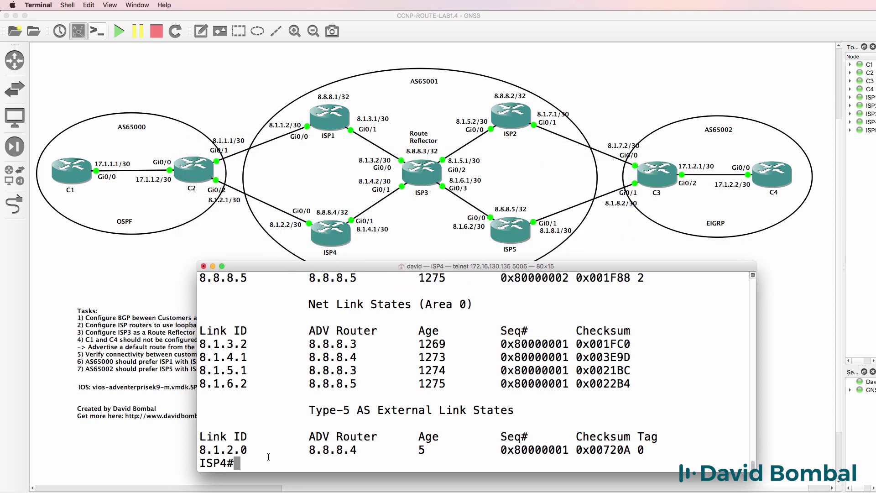
pyautogui.moveTo(269, 457); pyautogui.dragTo(193, 442)
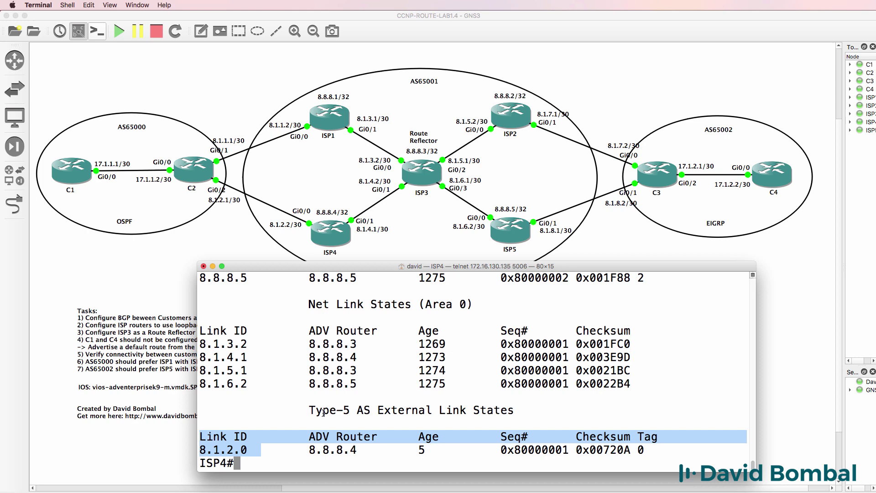
pyautogui.moveTo(324, 412); pyautogui.dragTo(535, 409)
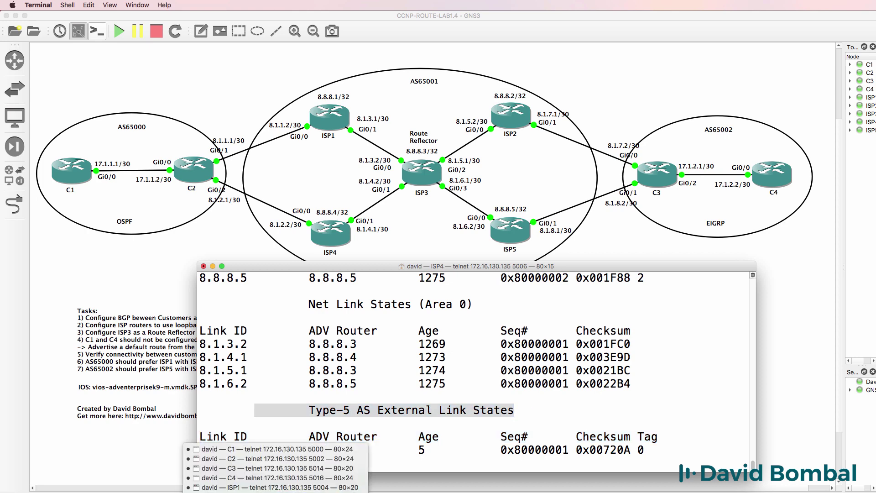
# On ISP3, show the OSPF database and highlight the Type-5 external entry for 8.1.2.0.
pyautogui.click(283, 474)
pyautogui.write('sh ip ospf d')
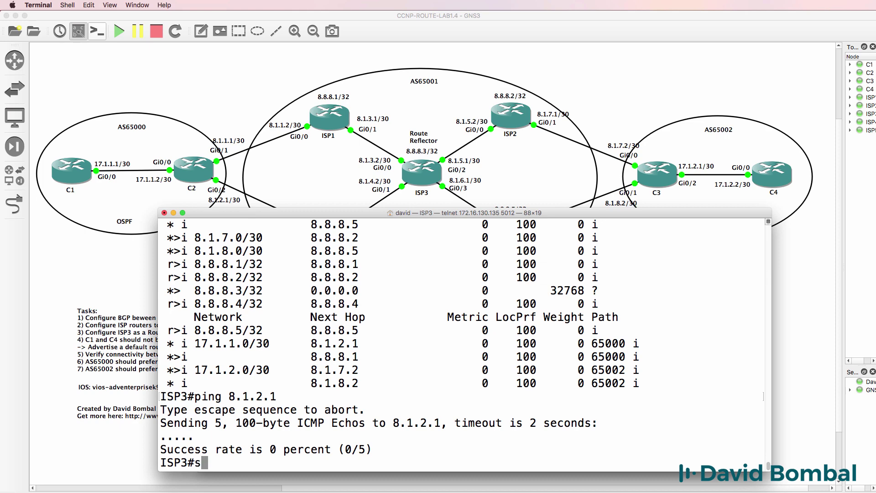
pyautogui.press('Tab')
pyautogui.press('Return')
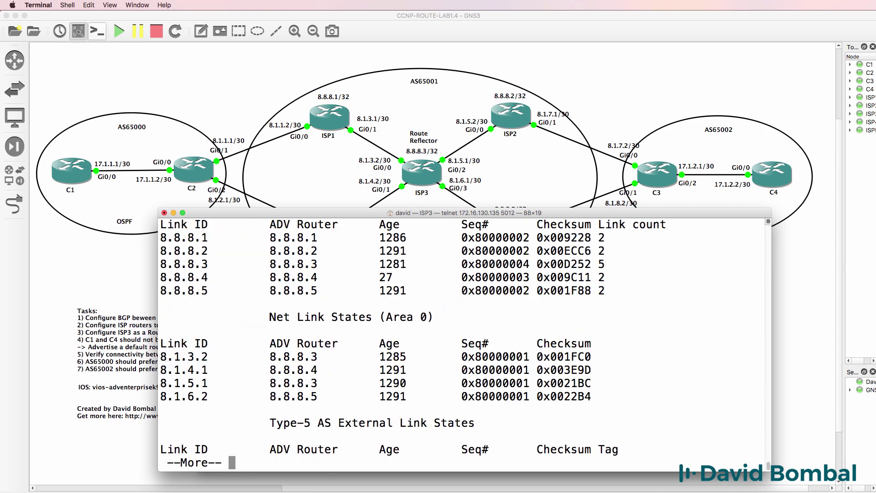
pyautogui.press('space')
pyautogui.moveTo(215, 409); pyautogui.dragTo(456, 465)
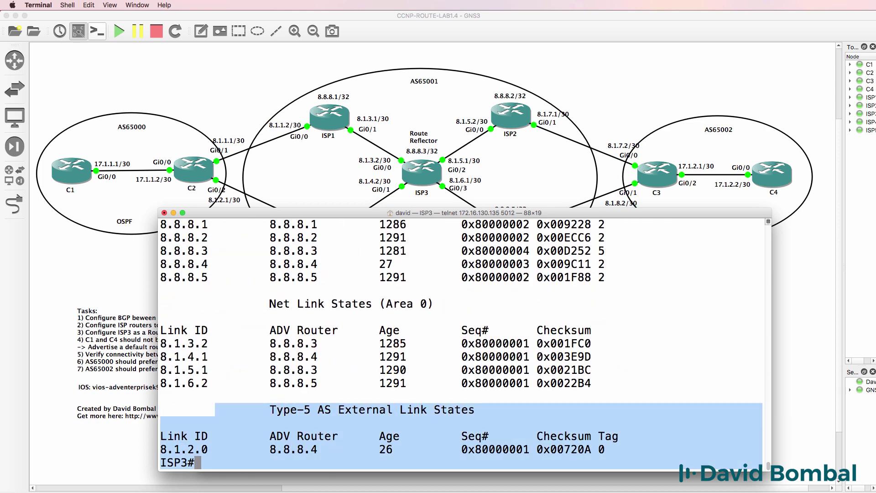
# Confirm ISP3's O E2 route to 8.1.2.0/30 and successfully ping 8.1.2.1.
pyautogui.write('sh ip route')
pyautogui.press('Return')
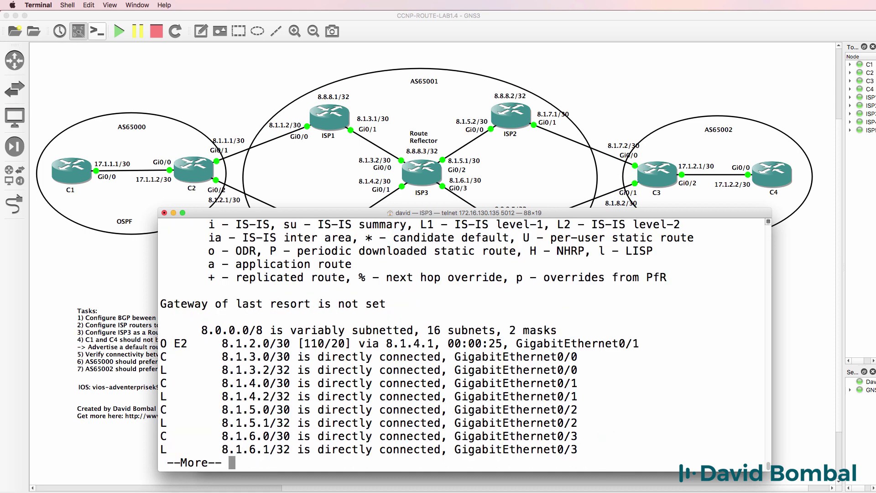
pyautogui.moveTo(670, 347); pyautogui.dragTo(150, 337)
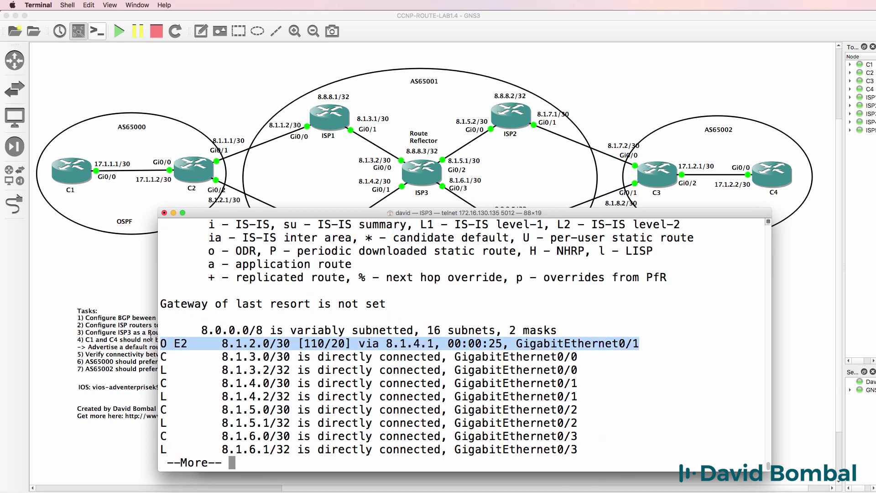
pyautogui.write('p')
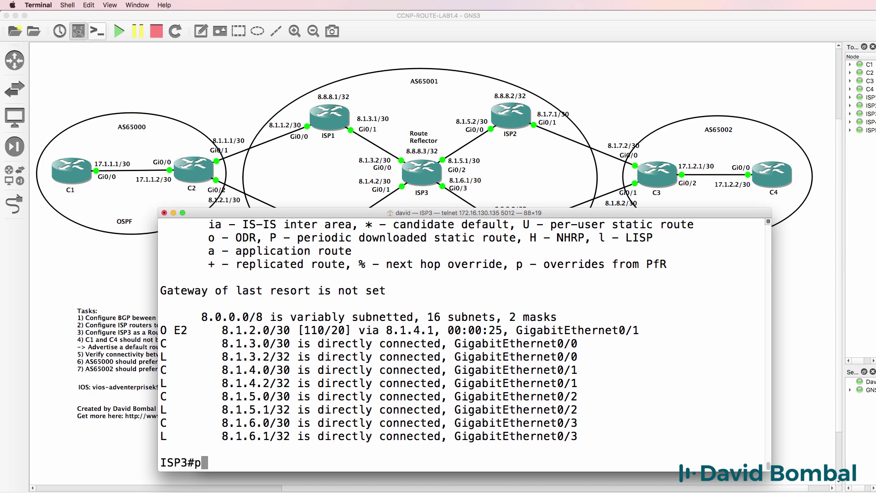
pyautogui.write('ing 8.1.2.1')
pyautogui.press('Return')
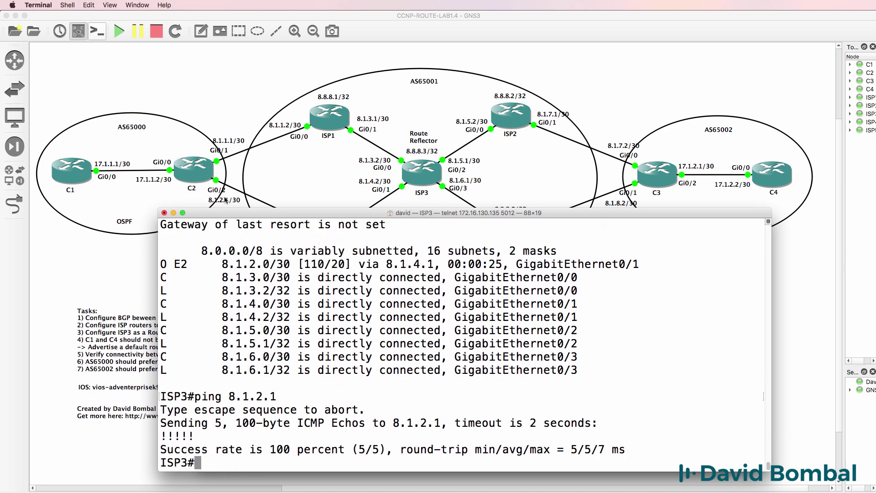
# Review ISP3's BGP table, highlighting next hop 8.1.2.1 for 17.1.1.0/30.
pyautogui.write('sh ip bgp')
pyautogui.press('Return')
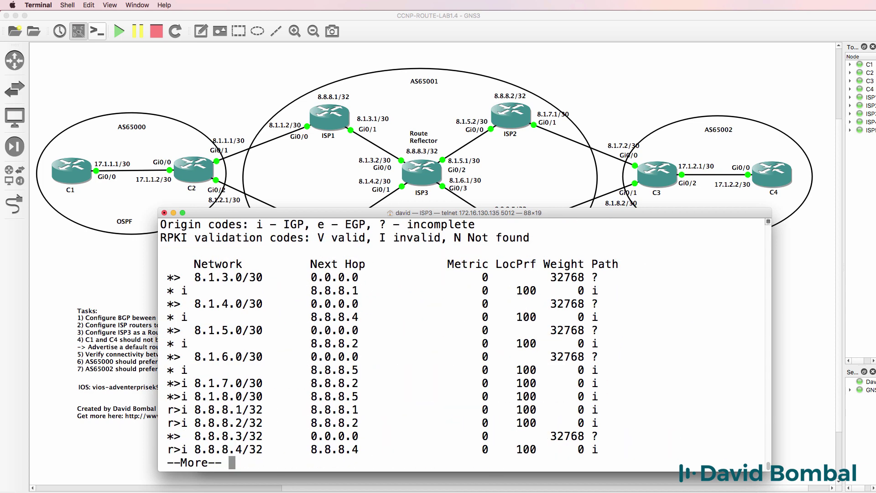
pyautogui.press('space')
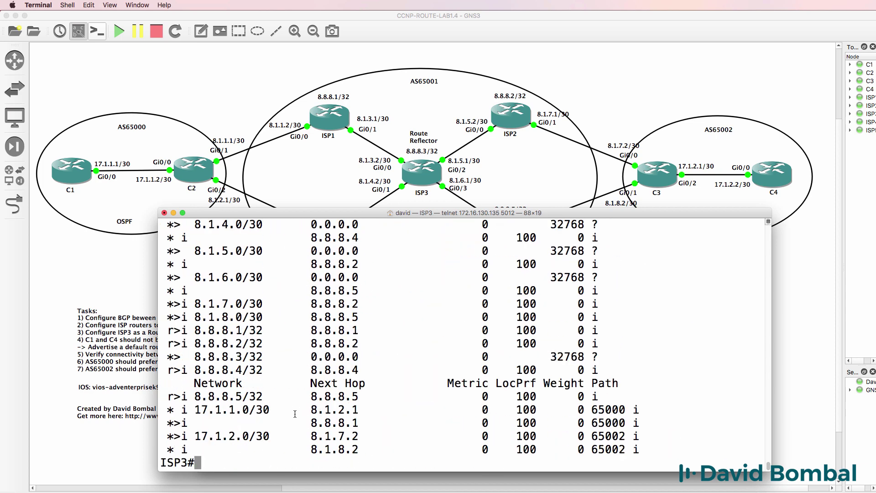
pyautogui.moveTo(294, 414); pyautogui.dragTo(368, 411)
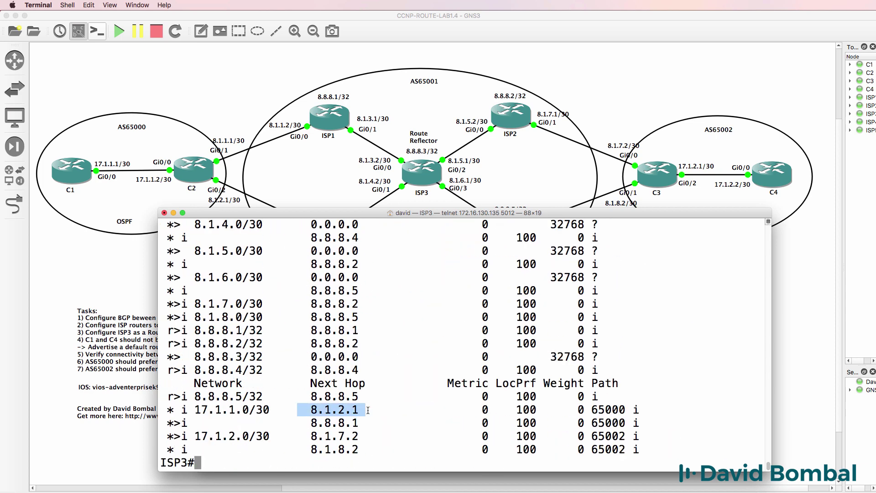
# Apply 'neighbor 8.8.8.1 shutdown' under router bgp 65001 on ISP3 and exit configuration mode.
pyautogui.write('conf t')
pyautogui.press('Return')
pyautogui.write('r')
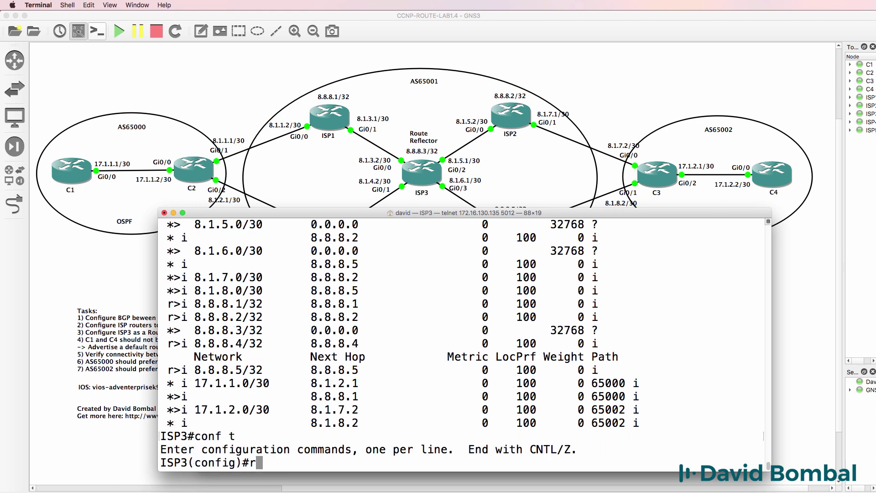
pyautogui.write('outer bgp ')
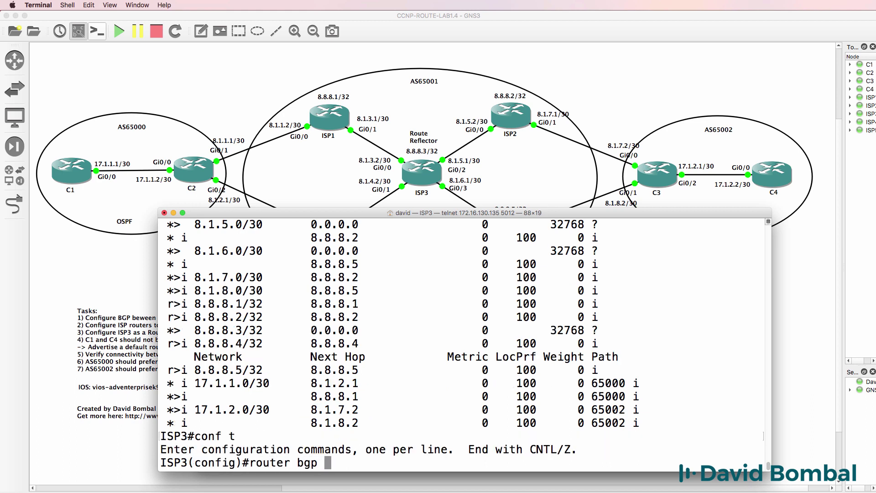
pyautogui.write('65001')
pyautogui.press('Return')
pyautogui.write('nei')
pyautogui.press('Tab')
pyautogui.write('8.8.8')
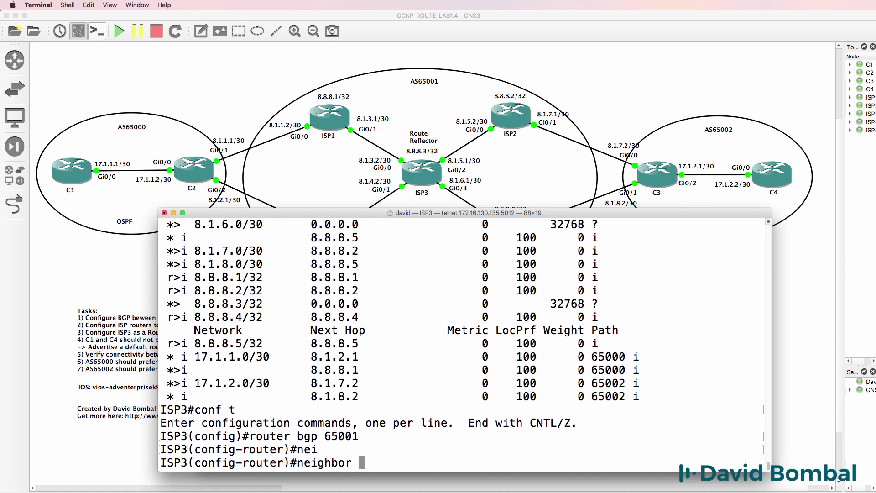
pyautogui.write('.1 shut')
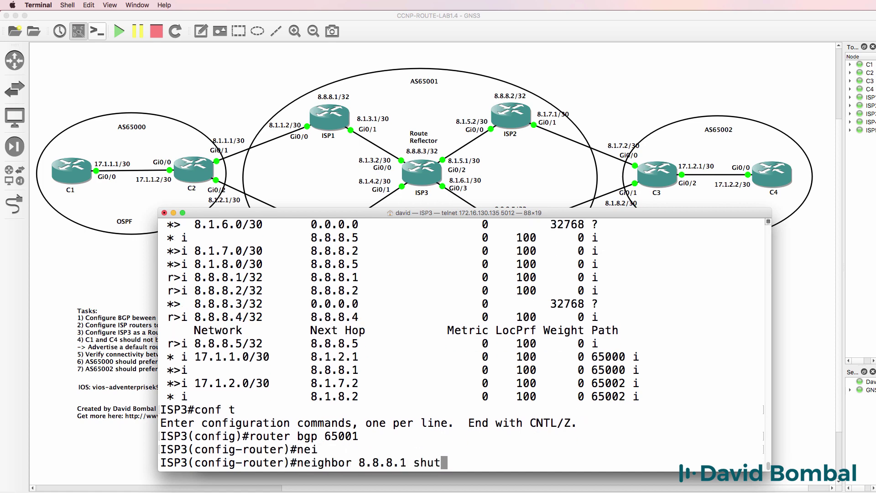
pyautogui.press('Return')
pyautogui.write('end')
pyautogui.press('Return')
pyautogui.press('Return')
pyautogui.press('Return')
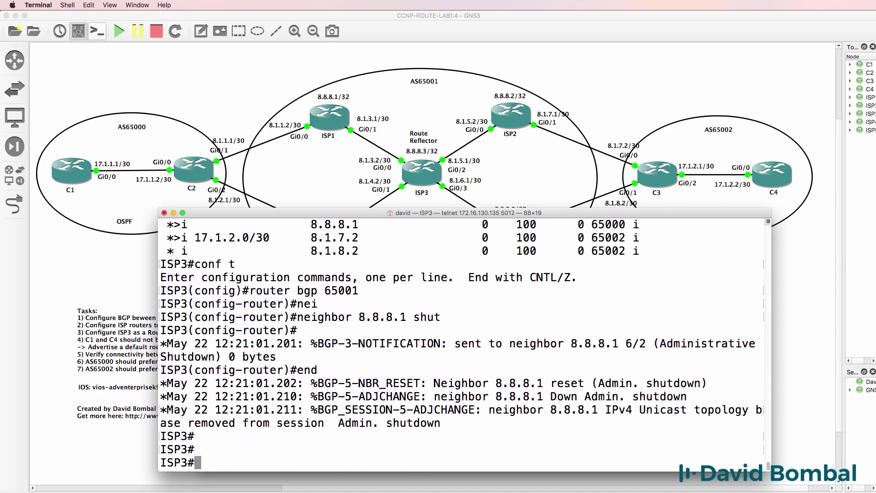
# Page through ISP3's 'sh ip bgp' output and highlight 17.1.1.0/30 with next hop 8.1.2.1.
pyautogui.write('sh ip bgp')
pyautogui.press('Return')
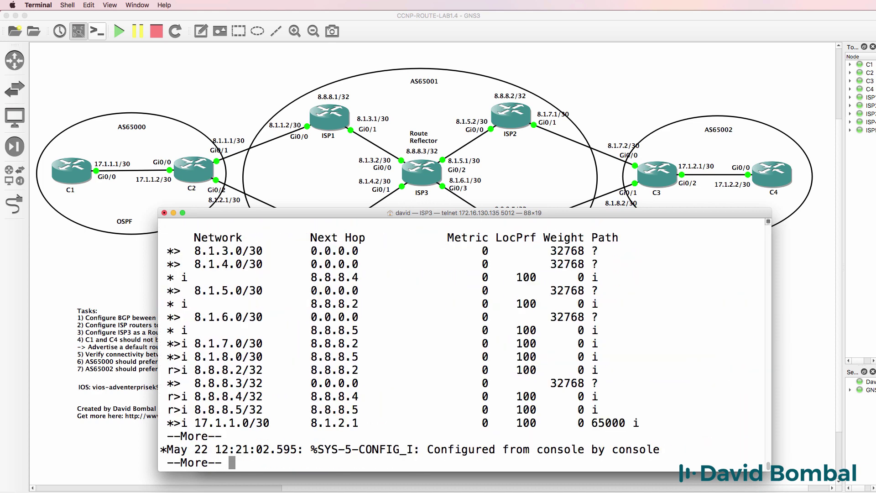
pyautogui.press('space')
pyautogui.write('sh ip bgp')
pyautogui.press('Return')
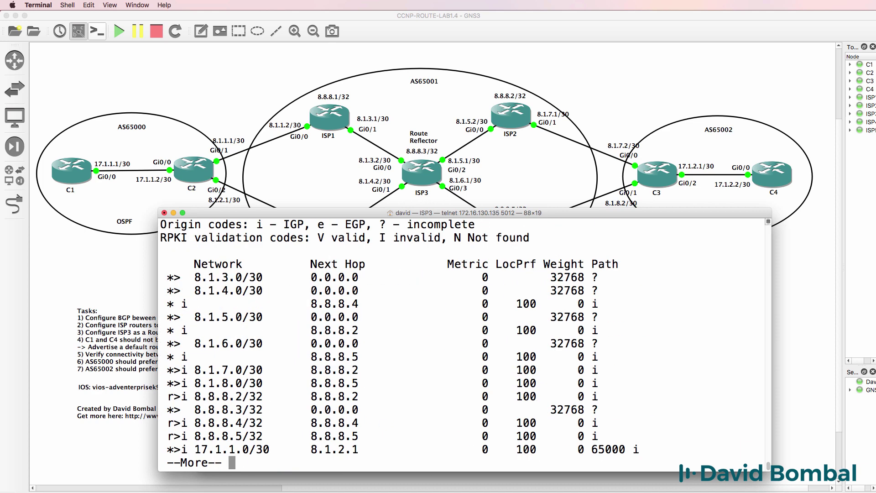
pyautogui.press('space')
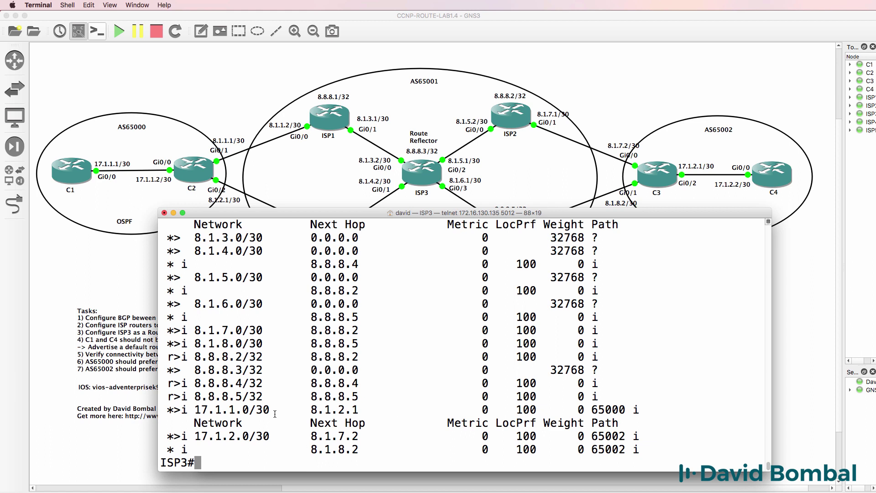
pyautogui.moveTo(275, 414); pyautogui.dragTo(398, 407)
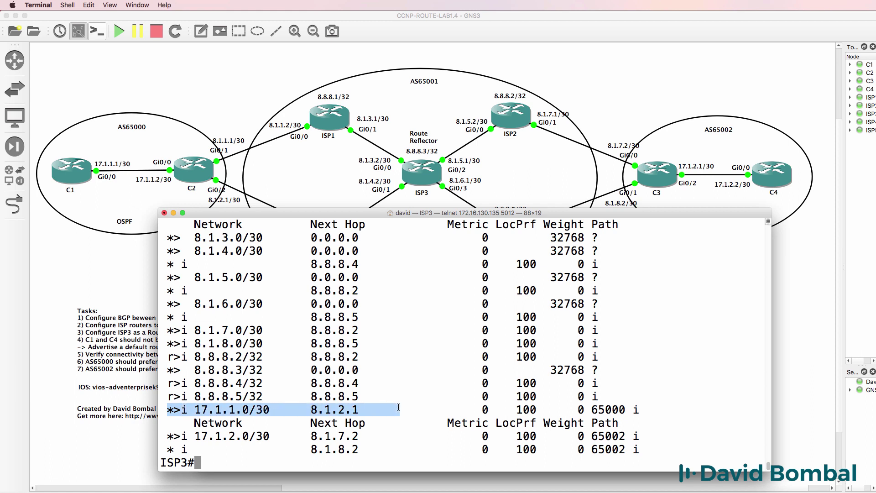
pyautogui.moveTo(304, 410); pyautogui.dragTo(362, 406)
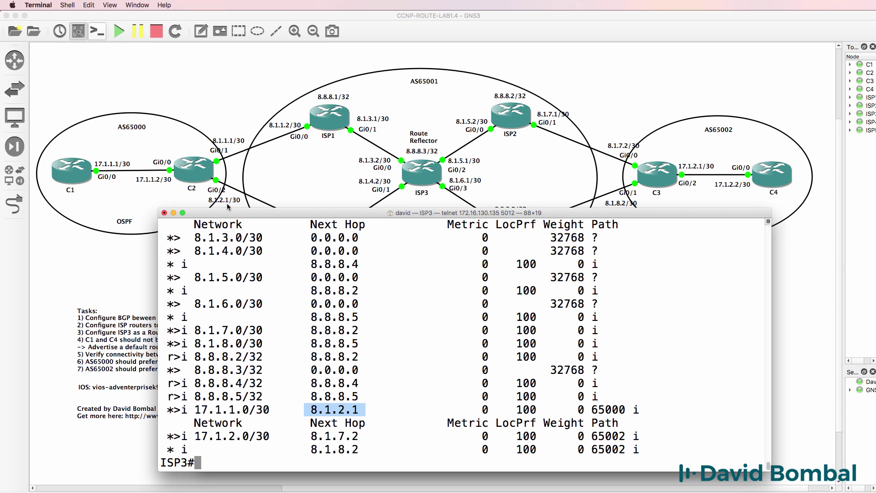
# Display ISP3's full routing table and pick out the 17.1.1.0 route.
pyautogui.write('sh ip route')
pyautogui.press('Return')
pyautogui.press('space')
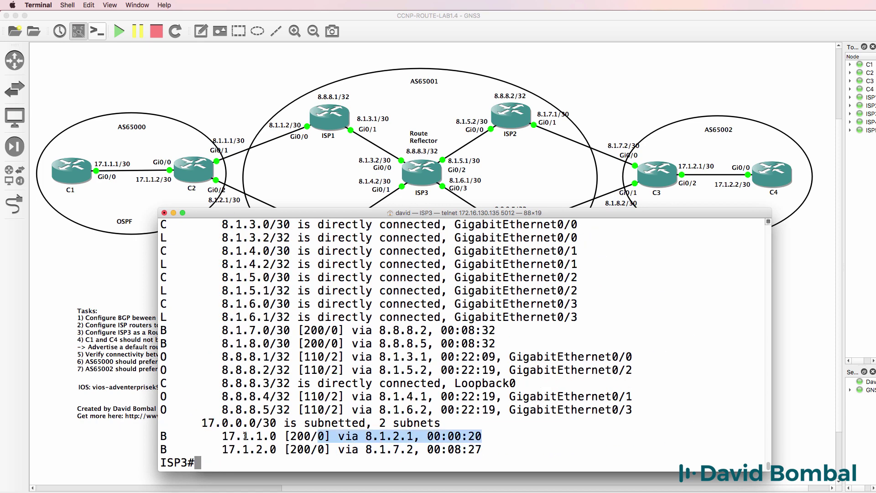
pyautogui.moveTo(245, 436); pyautogui.dragTo(163, 433)
# Ping and traceroute 17.1.1.1 from ISP3.
pyautogui.write('ping 172.1.')
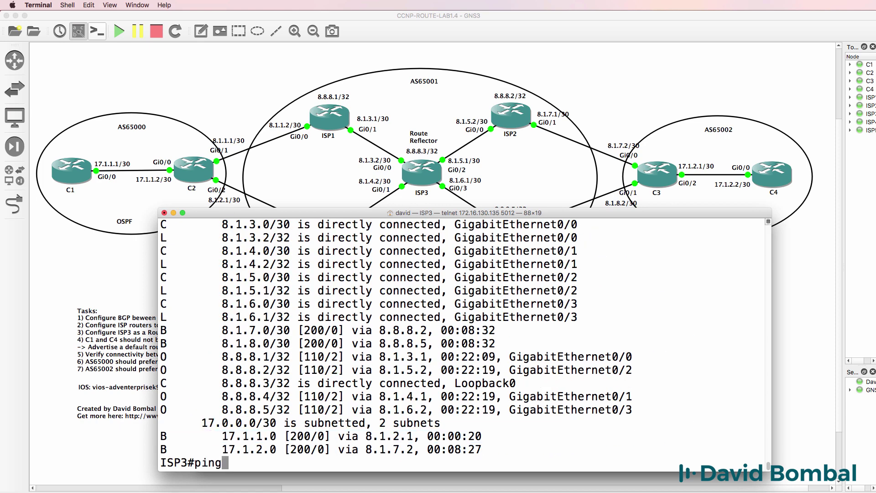
pyautogui.press('BackSpace')
pyautogui.press('BackSpace')
pyautogui.press('BackSpace')
pyautogui.press('BackSpace')
pyautogui.write('.1.1.1')
pyautogui.press('Return')
pyautogui.write('tr')
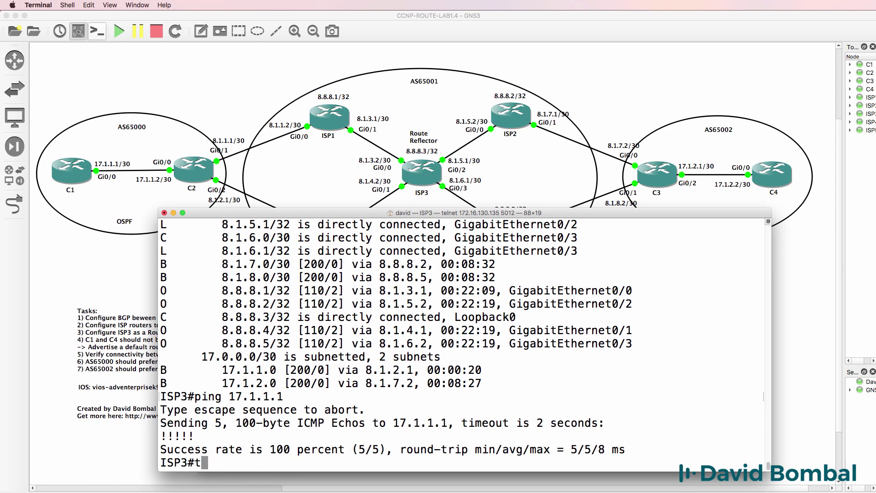
pyautogui.press('Tab')
pyautogui.write('172.')
pyautogui.press('BackSpace')
pyautogui.press('BackSpace')
pyautogui.write('.1.1.1')
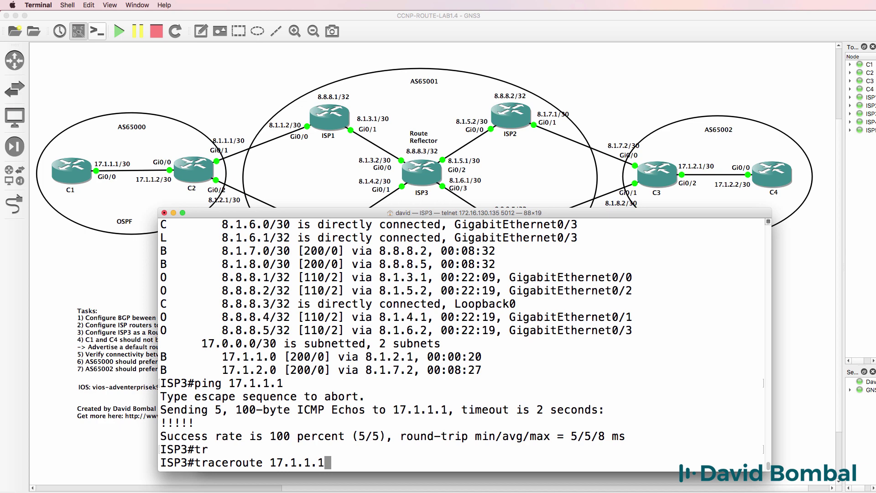
pyautogui.press('Return')
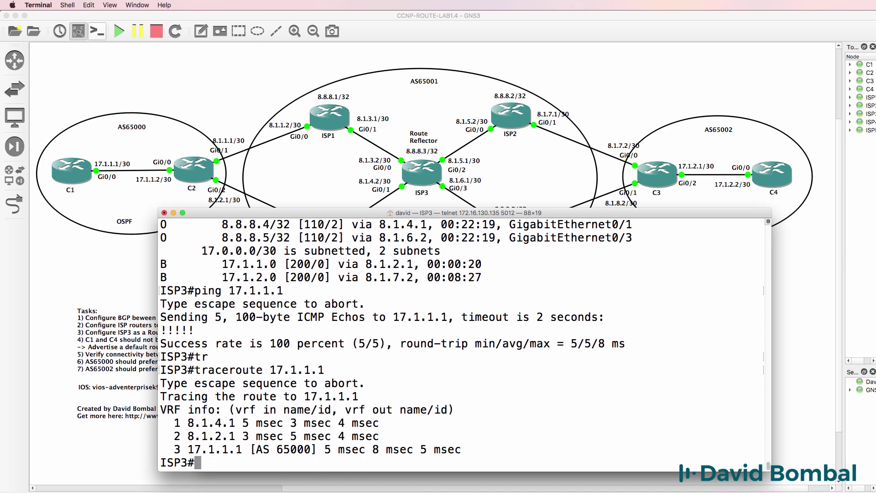
# Check ISP3's BGP table for the 8.1.2.1 next hop.
pyautogui.click(422, 16)
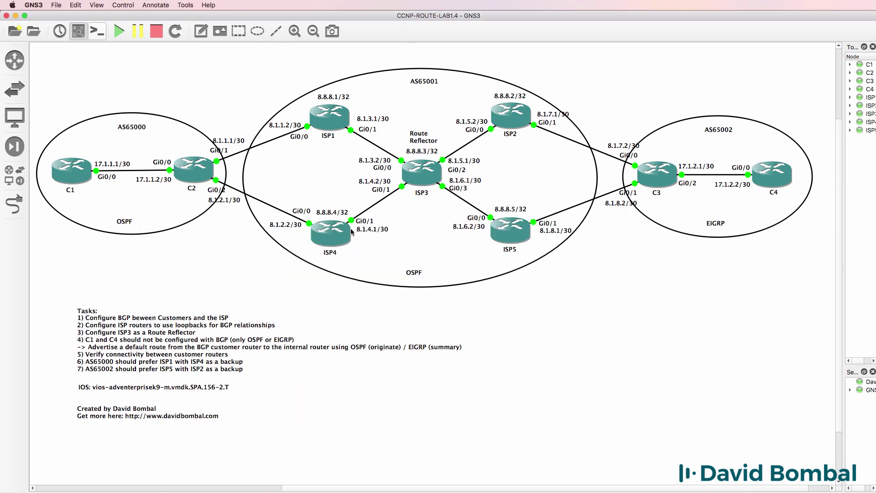
pyautogui.click(280, 403)
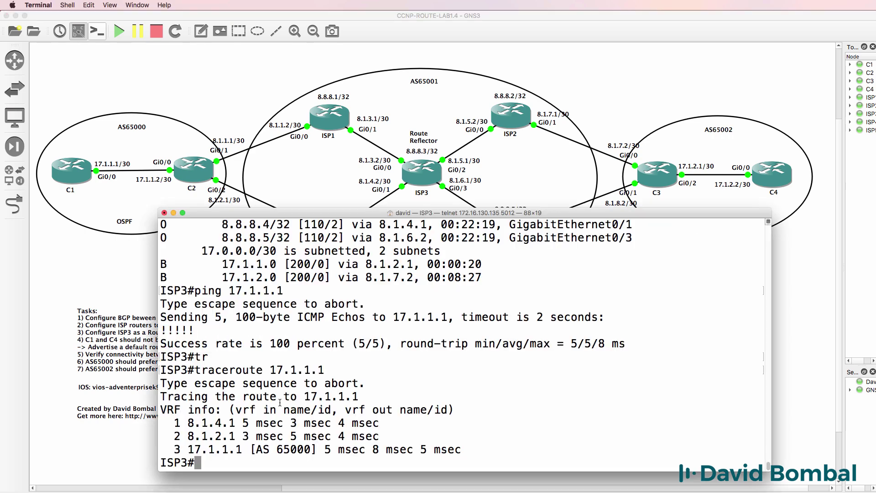
pyautogui.write('sh ip bgp')
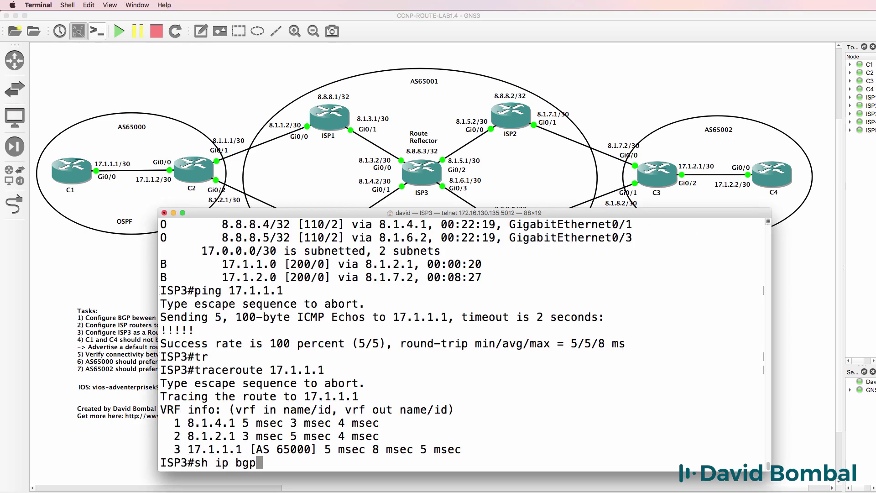
pyautogui.press('Return')
pyautogui.moveTo(293, 410)
pyautogui.mouseDown()
pyautogui.moveTo(366, 410)
pyautogui.moveTo(305, 413)
pyautogui.mouseUp()
# Confirm 8.1.2.0/30 appears as an OSPF external route, then ping 8.1.2.1.
pyautogui.write('sh ip route')
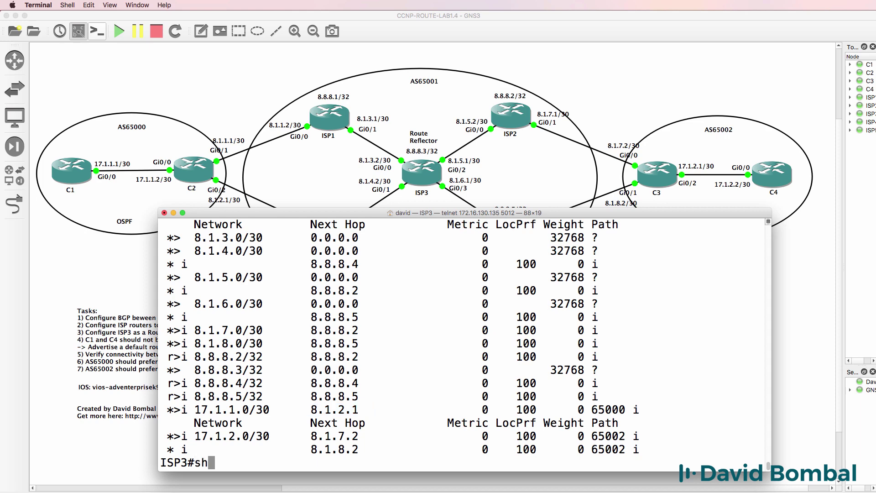
pyautogui.press('Return')
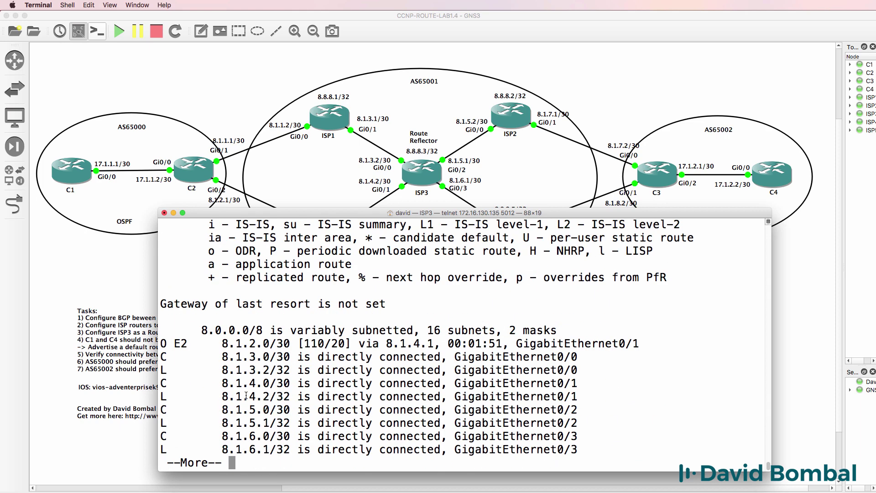
pyautogui.moveTo(161, 342); pyautogui.dragTo(688, 343)
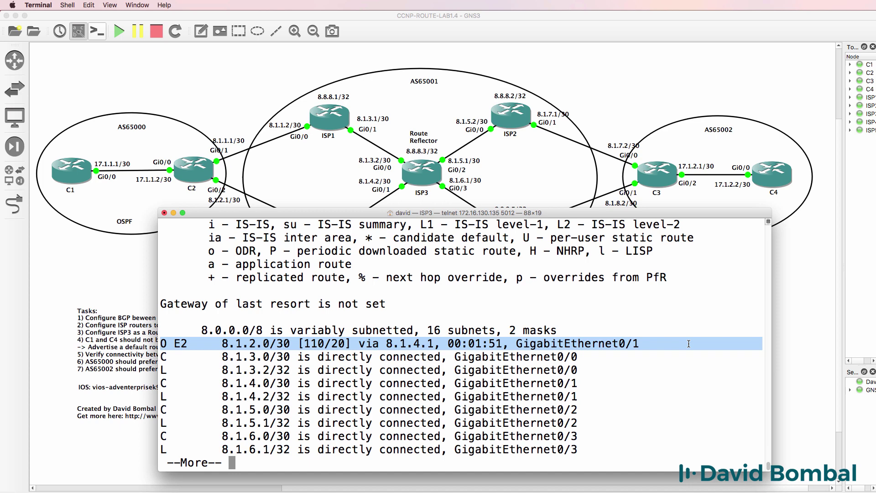
pyautogui.write('q')
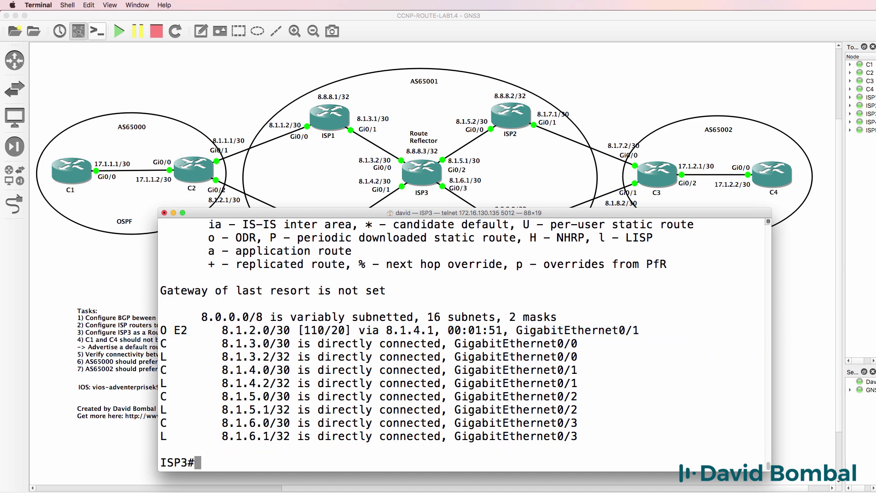
pyautogui.write('ping 8.1.2.1')
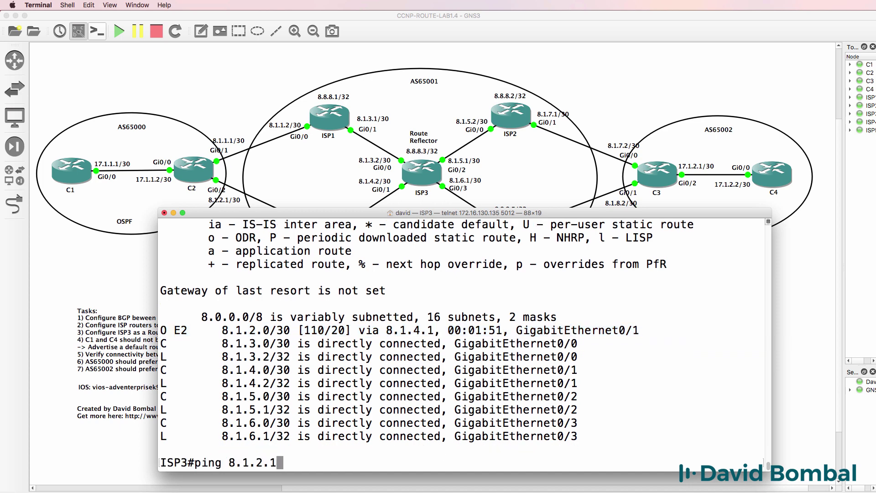
pyautogui.press('Return')
# Review ISP3's full BGP table for the 17.1.1.0/30 entry.
pyautogui.write('sh')
pyautogui.press('BackSpace')
pyautogui.press('BackSpace')
pyautogui.write('sh ip bgp')
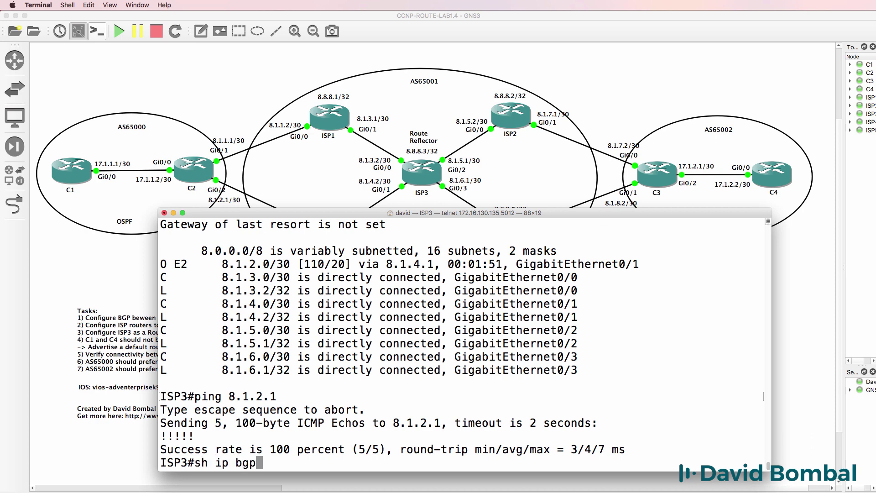
pyautogui.press('Return')
pyautogui.press('space')
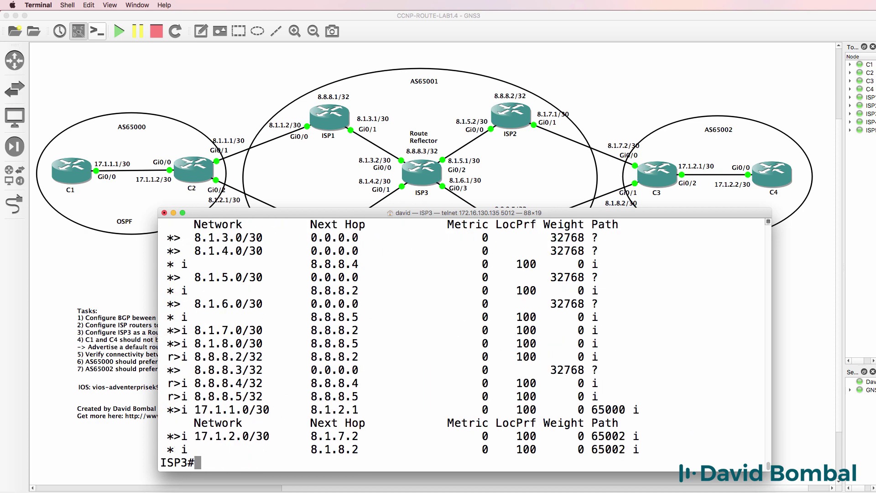
pyautogui.moveTo(369, 409); pyautogui.dragTo(134, 413)
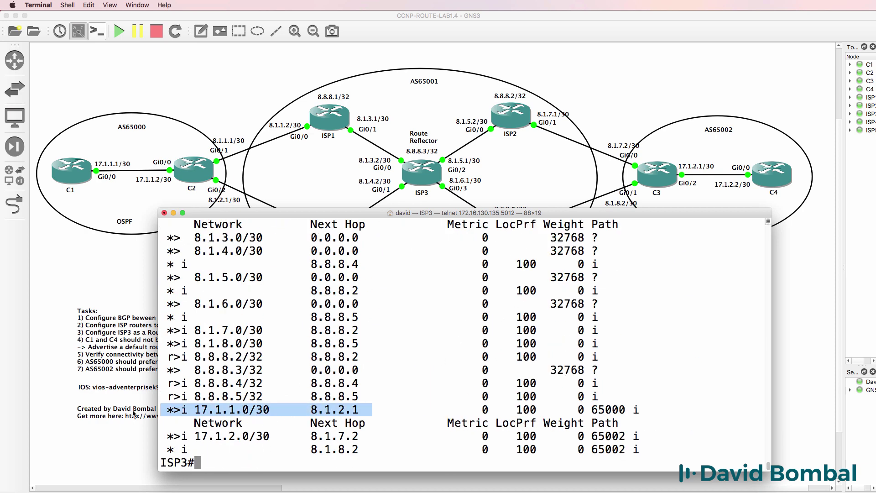
# Confirm the 17.1.1.0 route via 8.1.2.1 is installed and ping 17.1.1.1 again.
pyautogui.write('sh ip route')
pyautogui.press('Return')
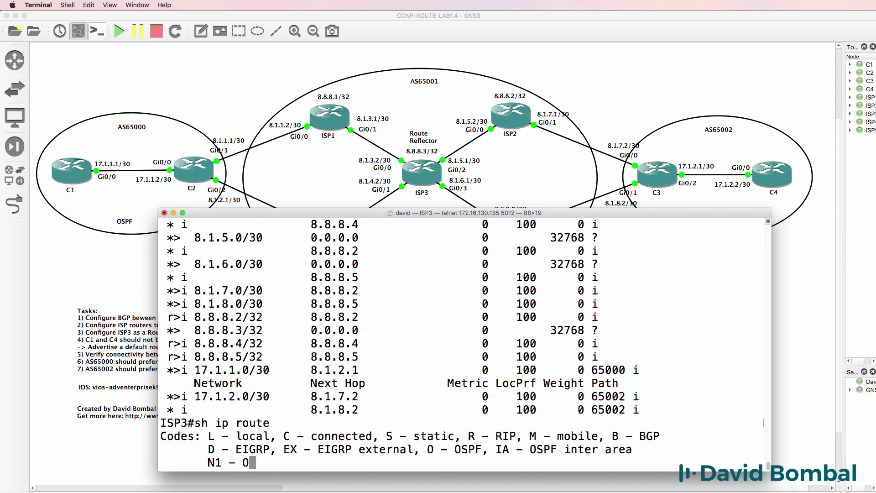
pyautogui.press('space')
pyautogui.moveTo(482, 437); pyautogui.dragTo(189, 438)
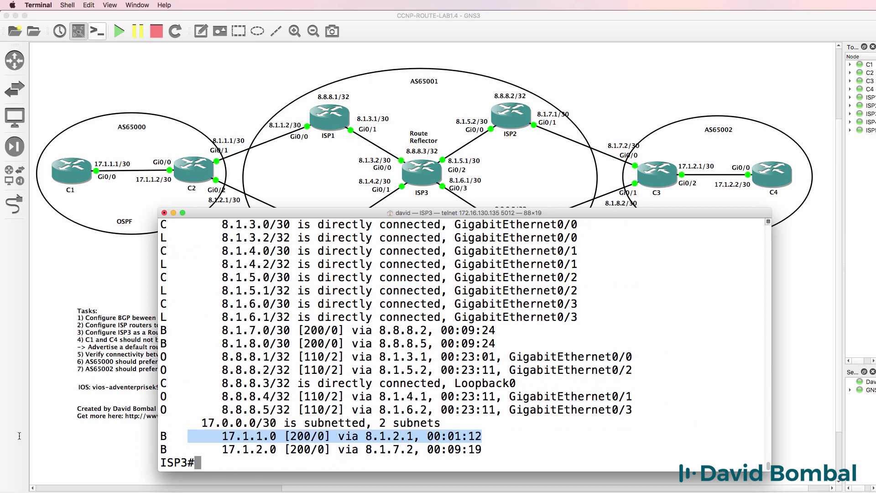
pyautogui.write('ping 17.1.1.1')
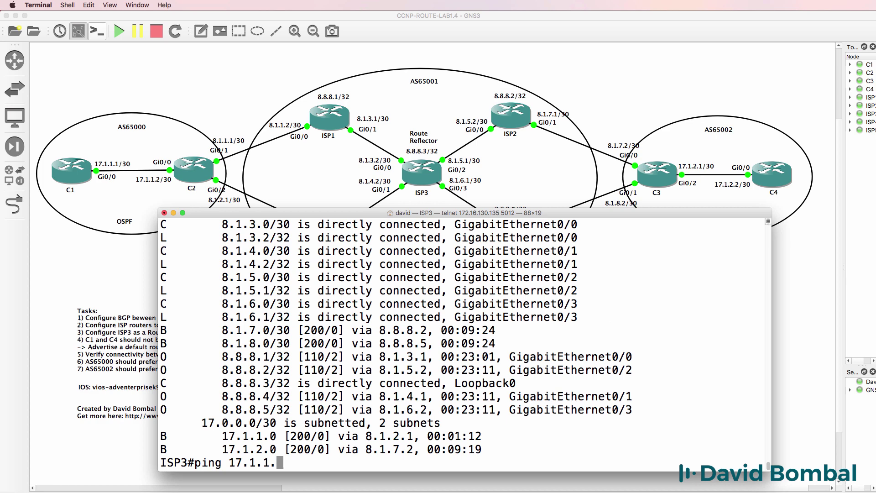
pyautogui.press('Return')
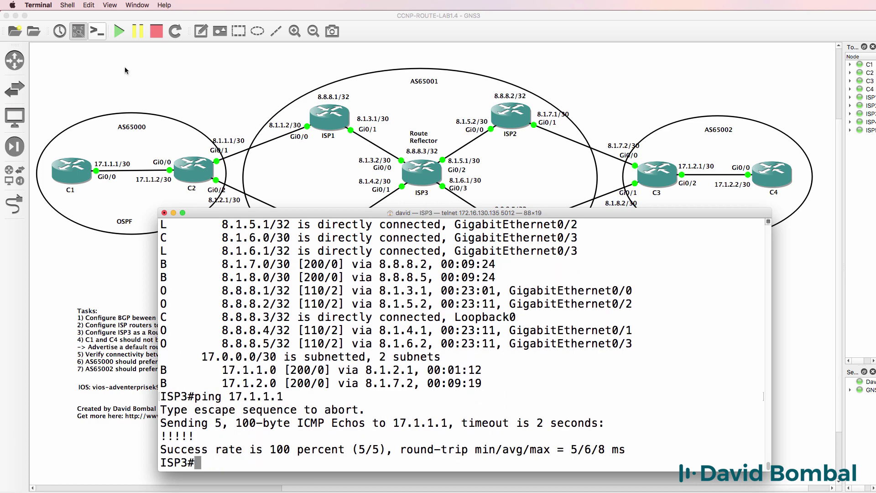
# On ISP1, show the BGP configuration with 'sh run | sec bgp' and locate the next-hop-self neighbor line.
pyautogui.click(411, 19)
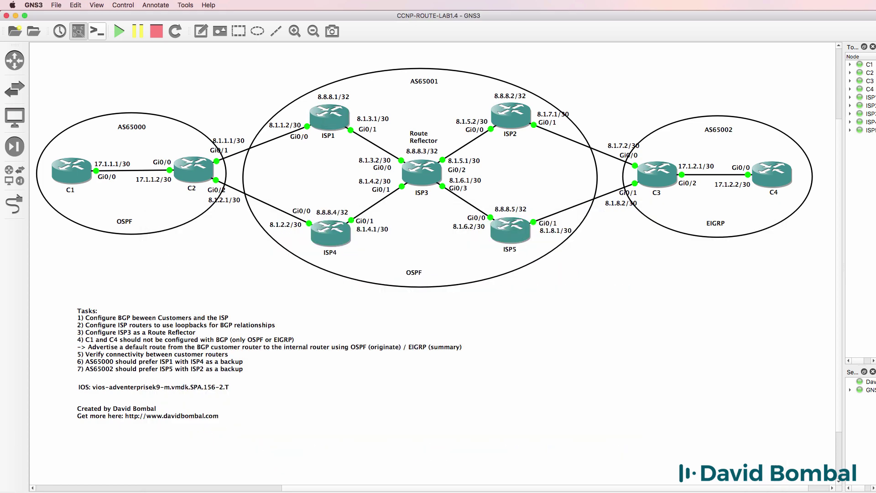
pyautogui.rightClick(277, 491)
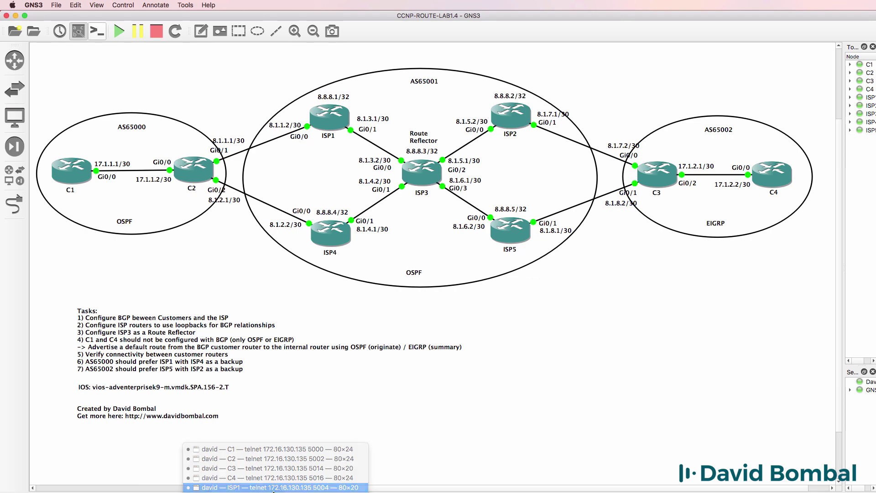
pyautogui.click(274, 477)
pyautogui.press('Return')
pyautogui.press('Return')
pyautogui.write('sh run | sec bgp')
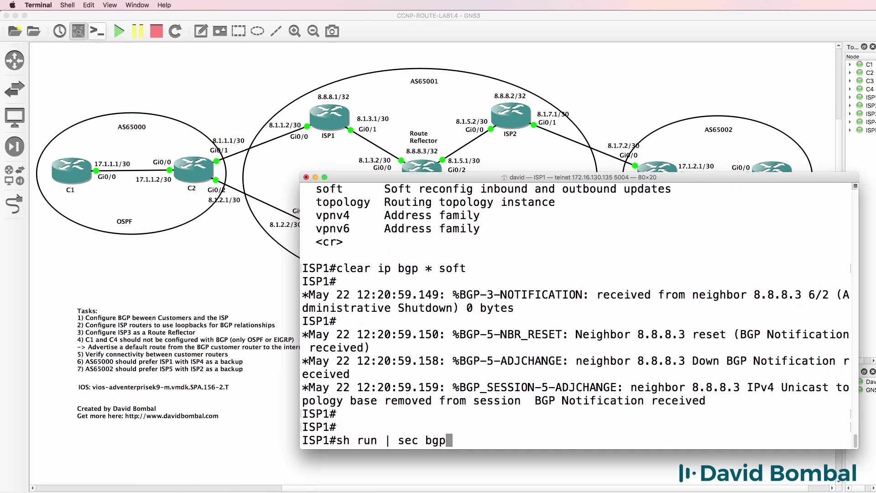
pyautogui.press('Return')
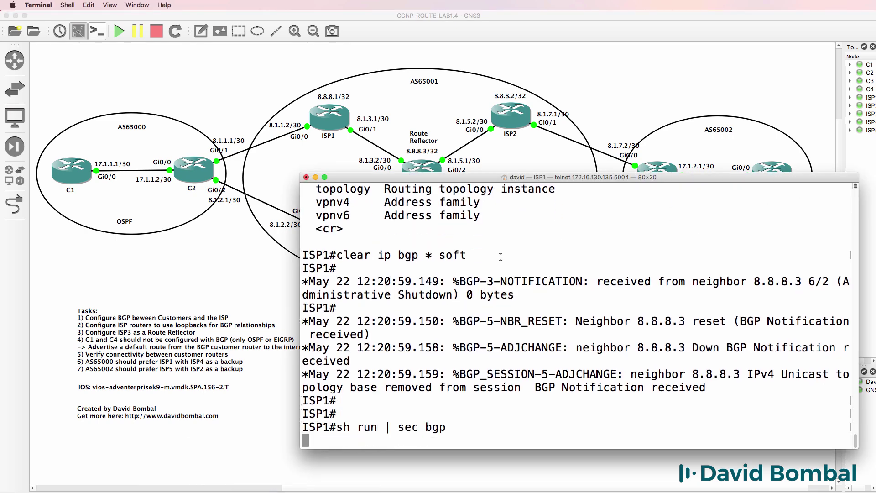
pyautogui.moveTo(545, 430); pyautogui.dragTo(196, 434)
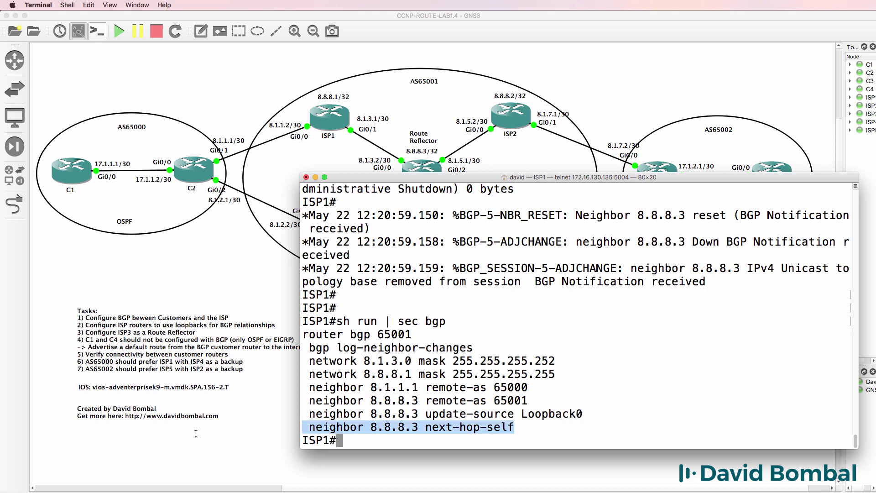
# Save ISP1's running configuration with 'wr' and go back to the GNS3 topology.
pyautogui.moveTo(361, 178); pyautogui.dragTo(311, 197)
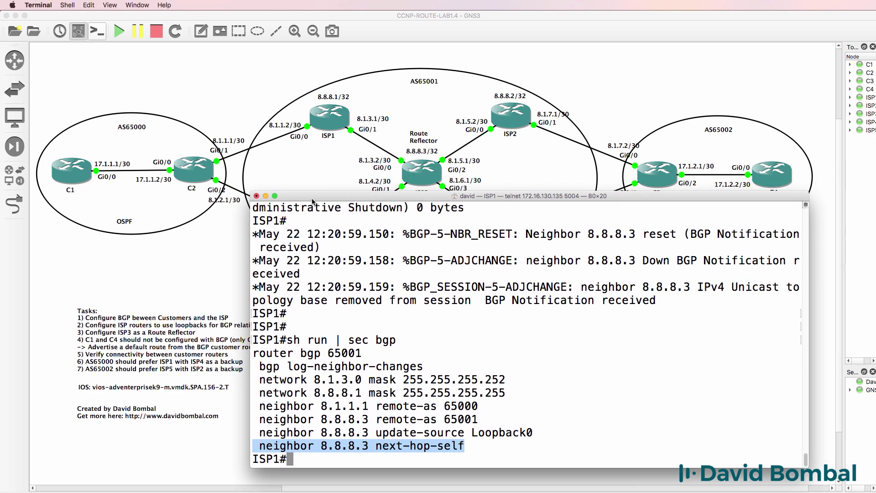
pyautogui.write('wr')
pyautogui.press('Return')
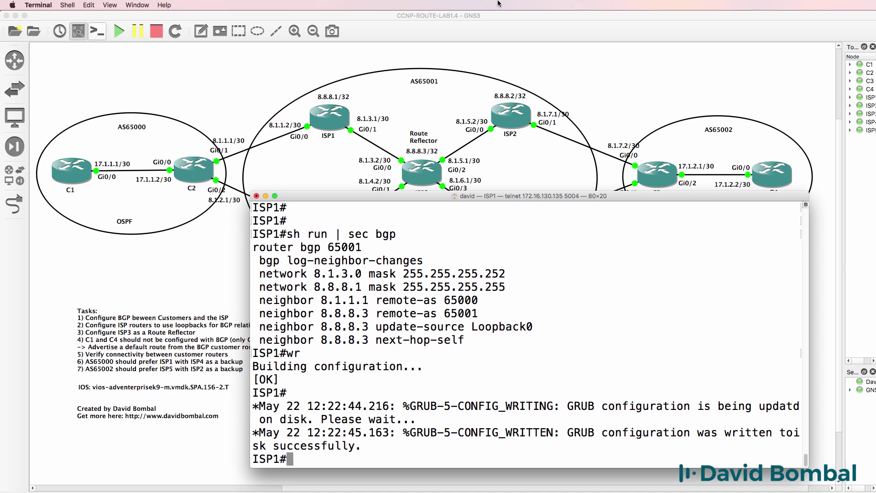
pyautogui.click(489, 22)
pyautogui.rightClick(275, 492)
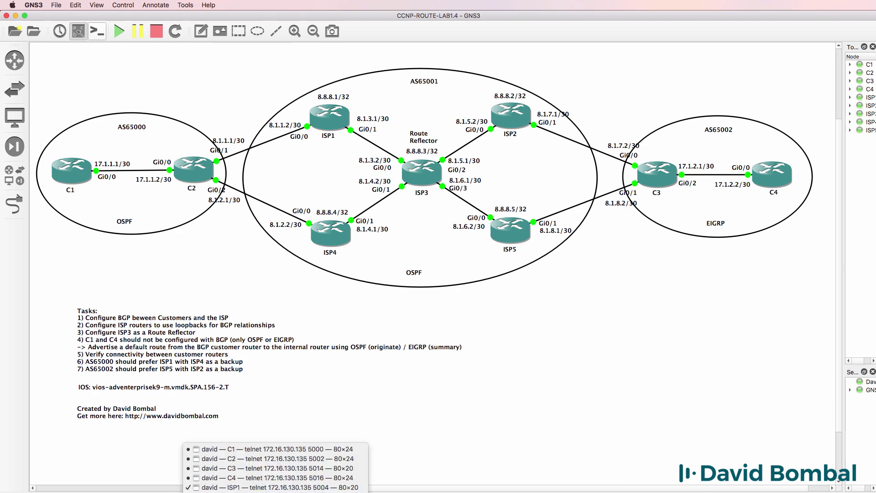
# Show ISP4's BGP configuration and its two 8.8.8.3 neighbor lines.
pyautogui.click(274, 487)
pyautogui.press('Return')
pyautogui.press('Return')
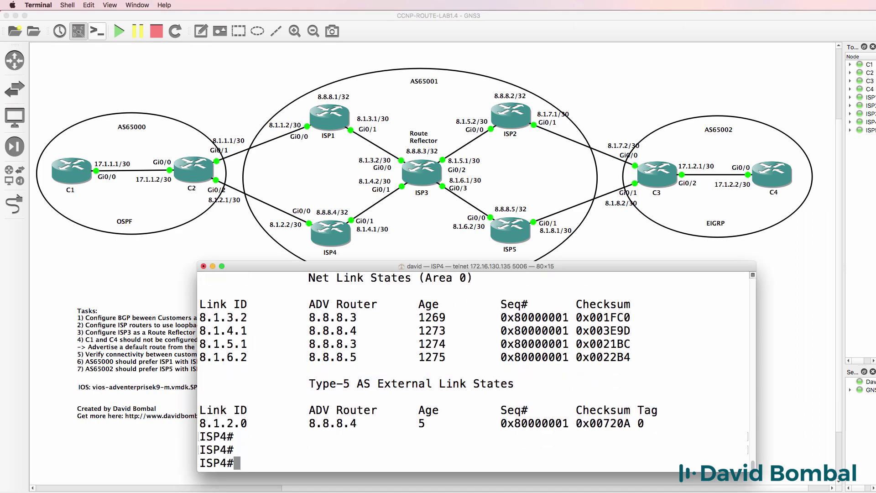
pyautogui.write('sh run | sec bgp')
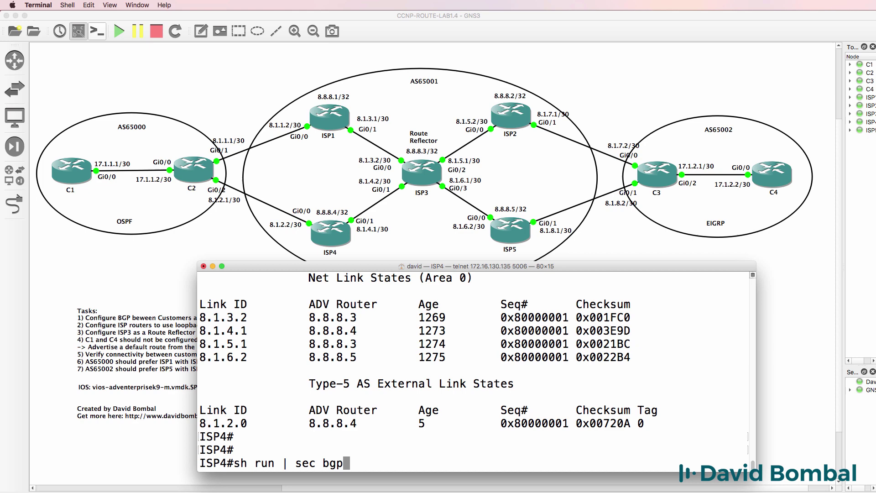
pyautogui.press('Return')
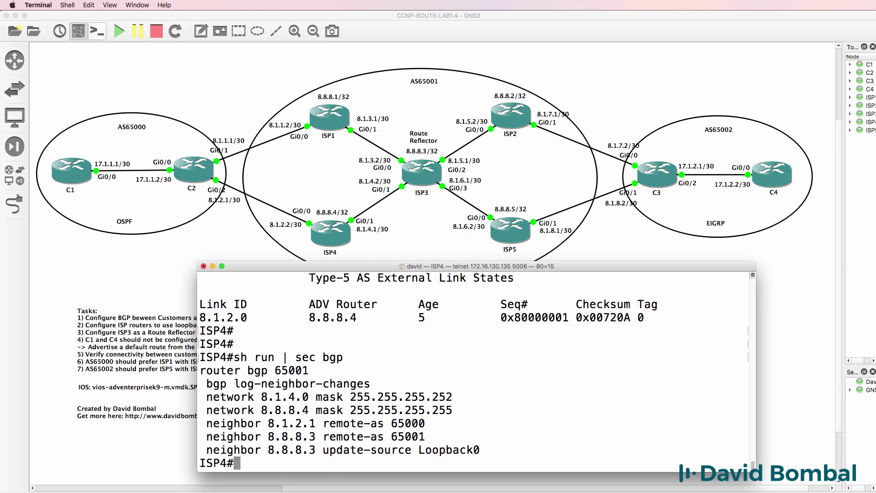
pyautogui.moveTo(481, 452); pyautogui.dragTo(200, 440)
# Show ISP4's OSPF configuration, including redistribute connected subnets.
pyautogui.write('sh run | sec ospf')
pyautogui.press('Return')
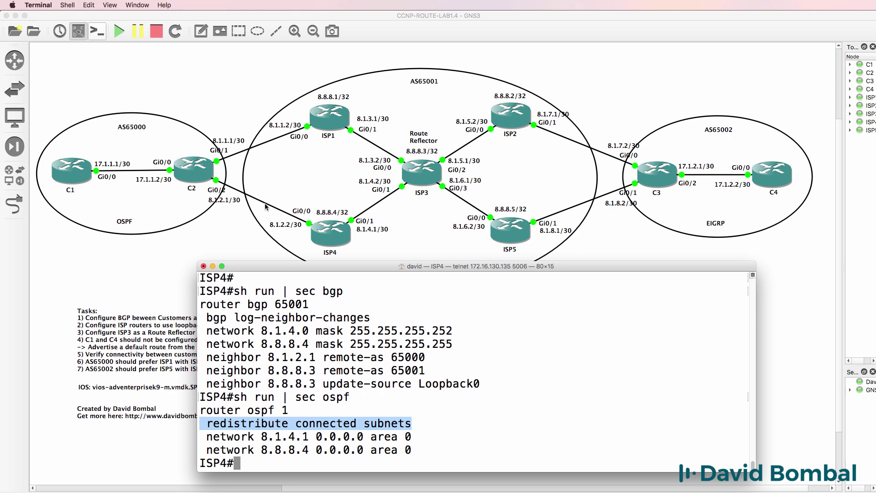
pyautogui.rightClick(276, 492)
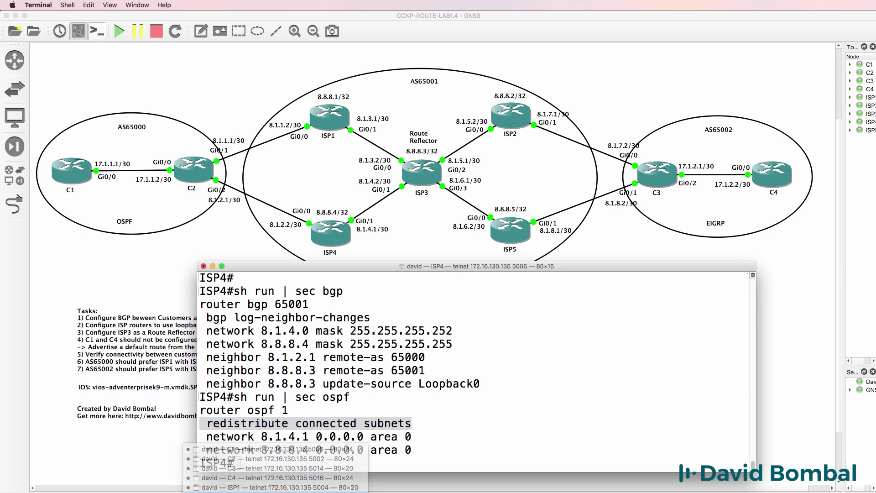
# Check ISP2's BGP table for 17.1.1.0/30 and its 8.1.2.1 next hop.
pyautogui.click(274, 492)
pyautogui.moveTo(543, 191); pyautogui.dragTo(505, 189)
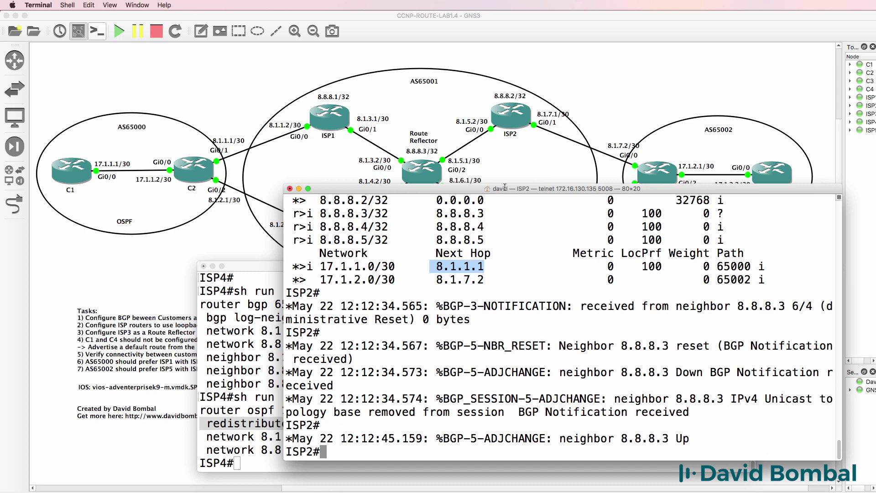
pyautogui.write('sh ip bgp')
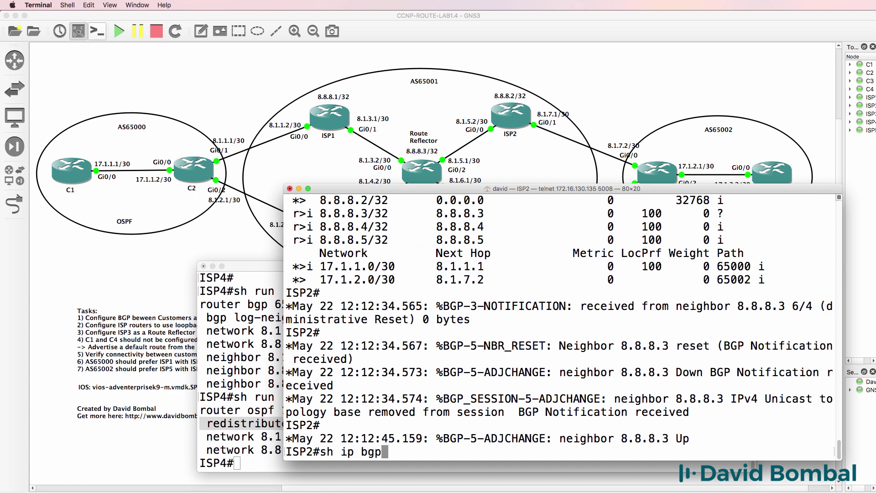
pyautogui.press('Return')
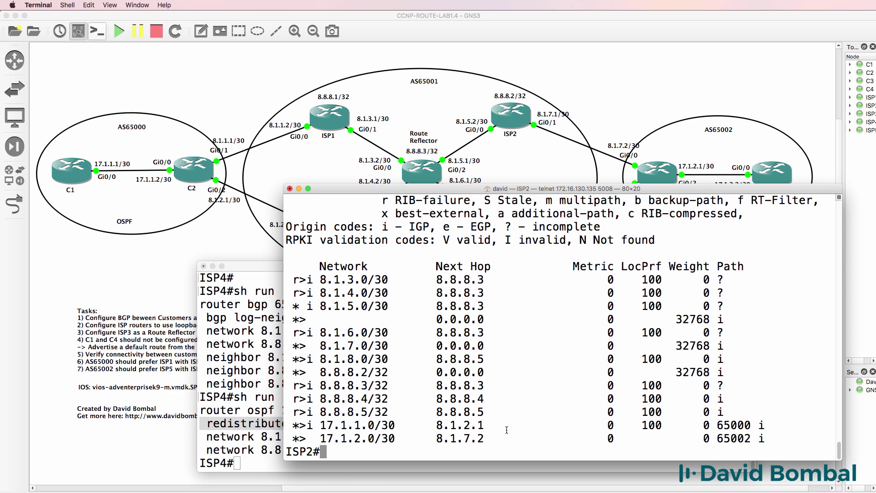
pyautogui.moveTo(507, 430); pyautogui.dragTo(289, 426)
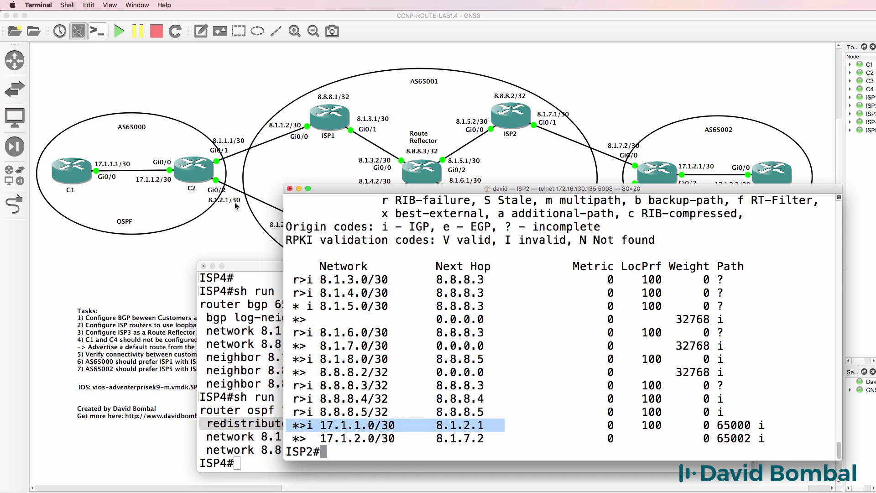
# Traceroute from ISP2 to 17.1.1.1.
pyautogui.write('tr')
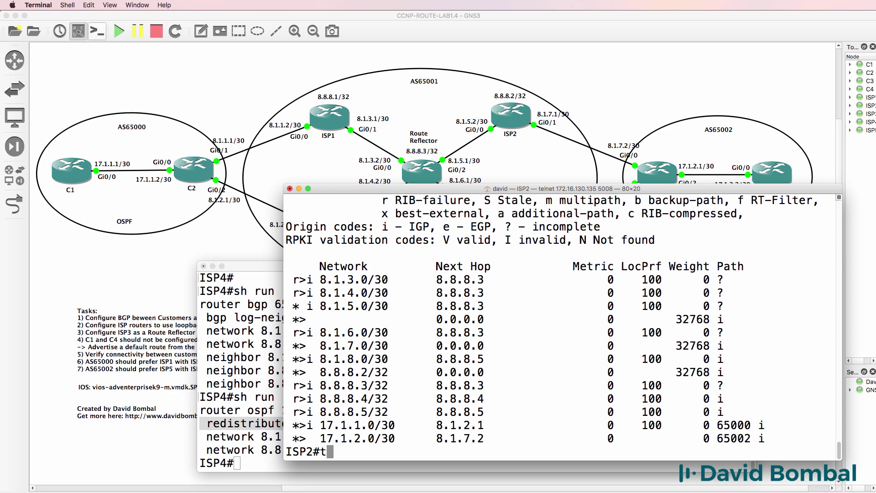
pyautogui.press('Tab')
pyautogui.write('17.1.1.1')
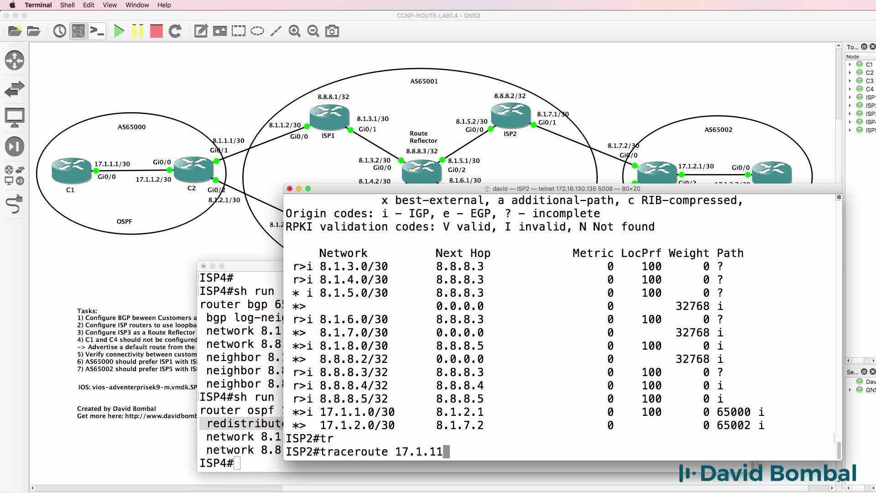
pyautogui.press('Return')
# Confirm ISP2's routing table lists 8.1.2.0/30 as an external OSPF route.
pyautogui.write('ping')
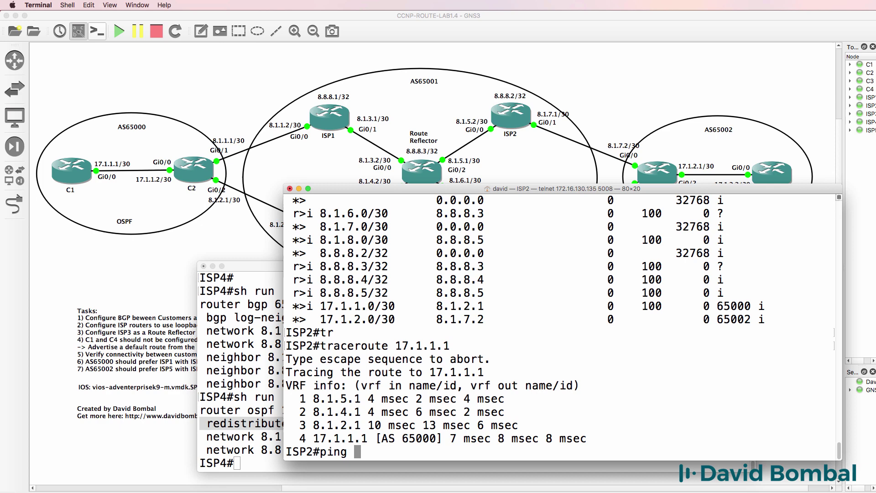
pyautogui.press('BackSpace')
pyautogui.press('BackSpace')
pyautogui.press('BackSpace')
pyautogui.press('BackSpace')
pyautogui.press('BackSpace')
pyautogui.write('sh ip route')
pyautogui.press('Return')
pyautogui.moveTo(286, 332); pyautogui.dragTo(751, 333)
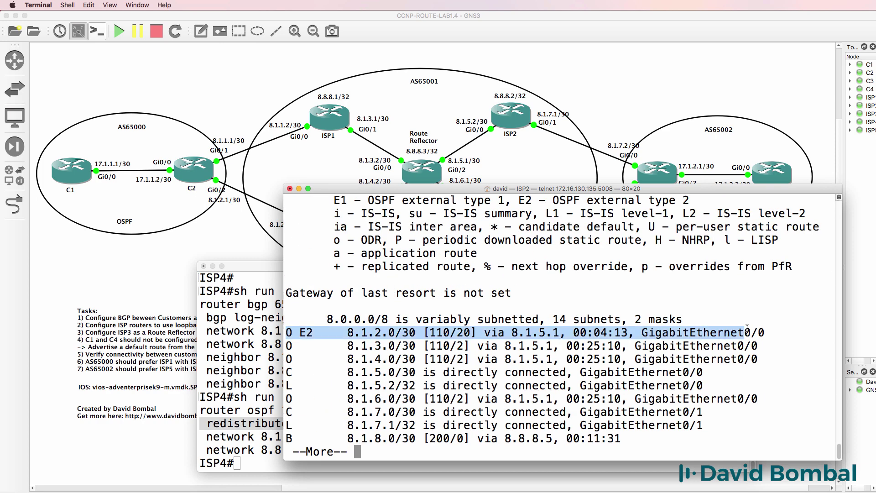
# On ISP3, re-enable BGP neighbor 8.8.8.1 under router bgp 65001.
pyautogui.click(233, 212)
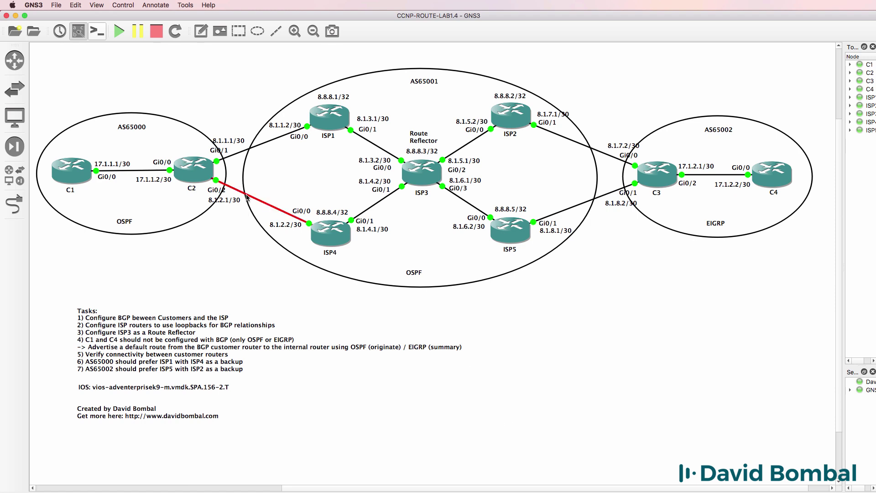
pyautogui.rightClick(275, 492)
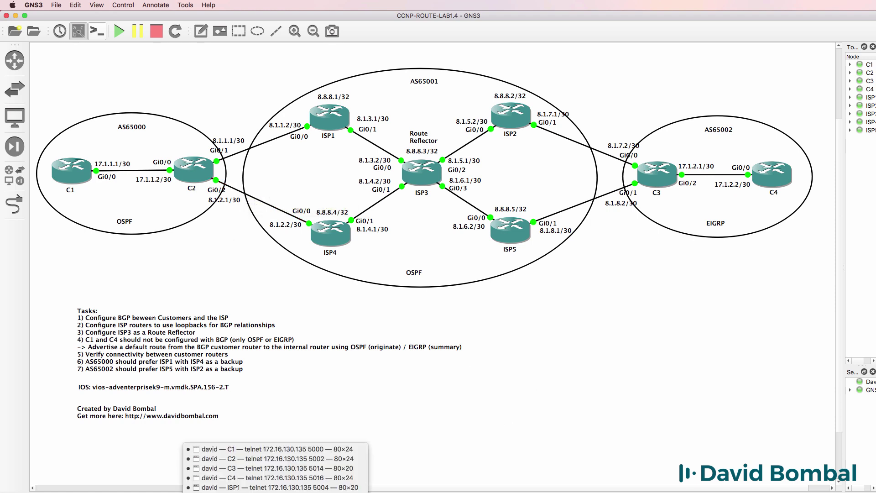
pyautogui.click(275, 488)
pyautogui.rightClick(275, 492)
pyautogui.click(275, 488)
pyautogui.write('conf t')
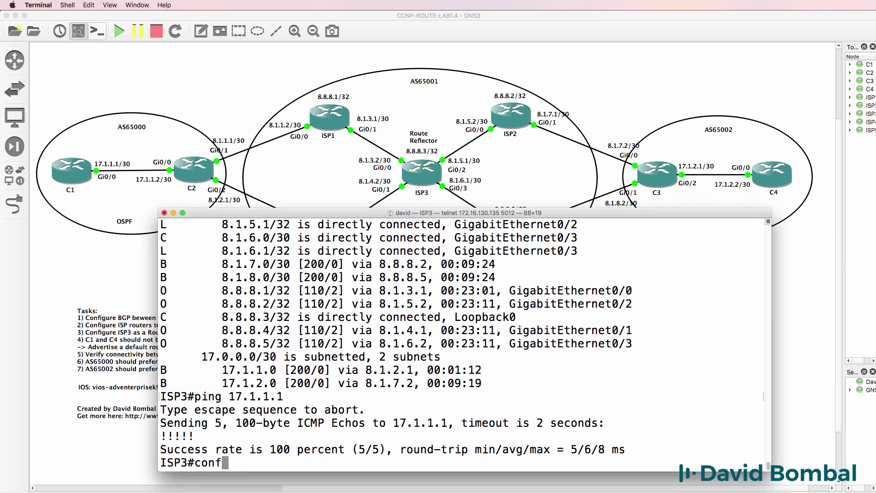
pyautogui.press('Return')
pyautogui.write('router b')
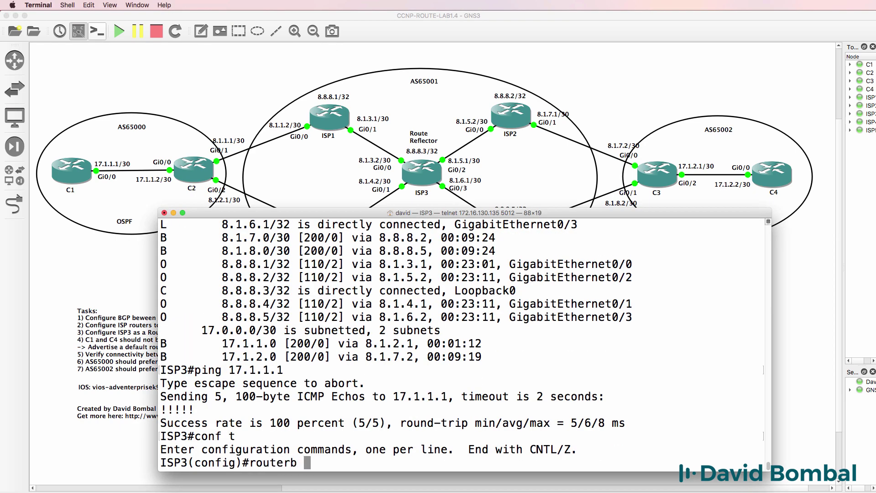
pyautogui.write('gp 65001')
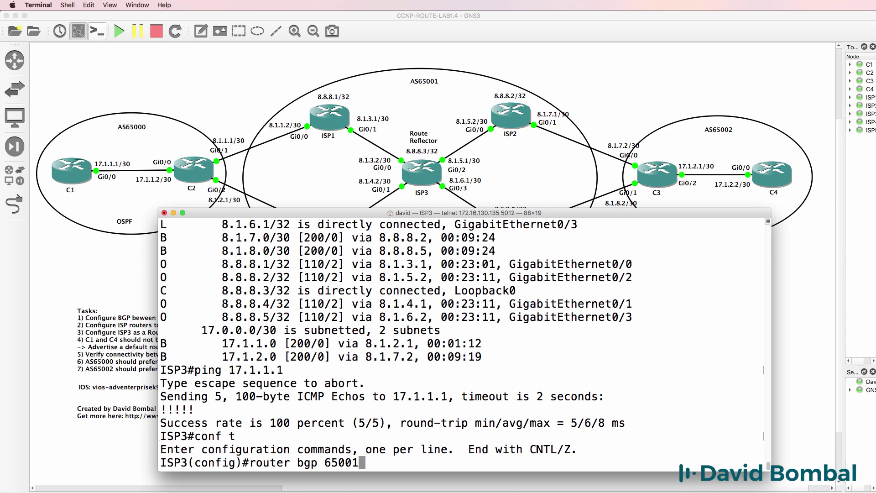
pyautogui.press('Return')
pyautogui.press('Up')
pyautogui.press('Up')
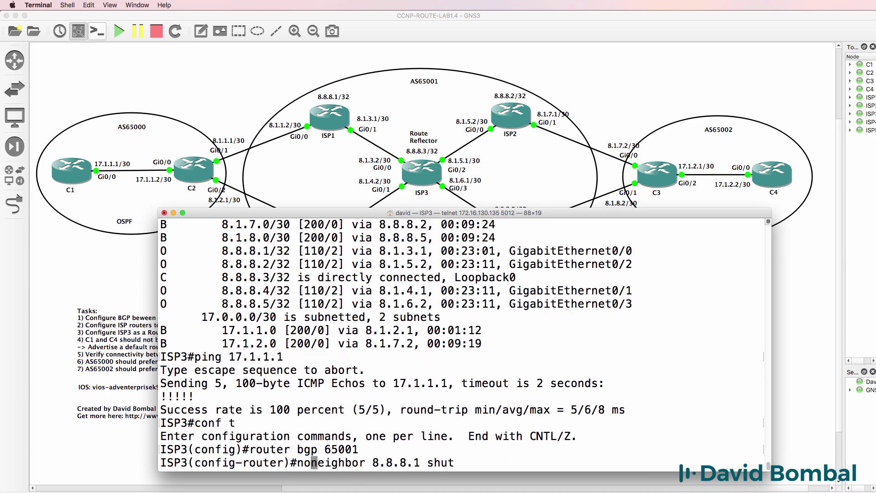
pyautogui.press('Return')
pyautogui.write('end')
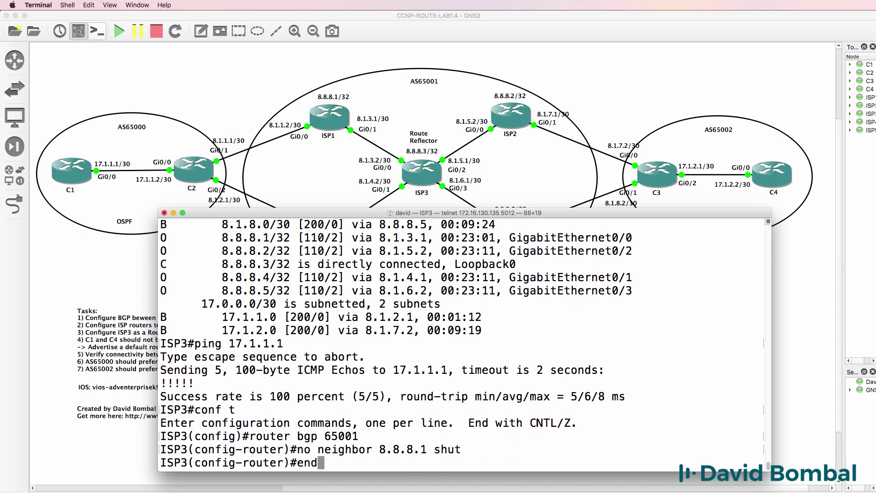
pyautogui.press('Return')
pyautogui.press('Return')
pyautogui.press('Return')
# Display ISP3's BGP configuration with 'sh run | sec bgp' and select the router bgp 65001 block.
pyautogui.write('sh r')
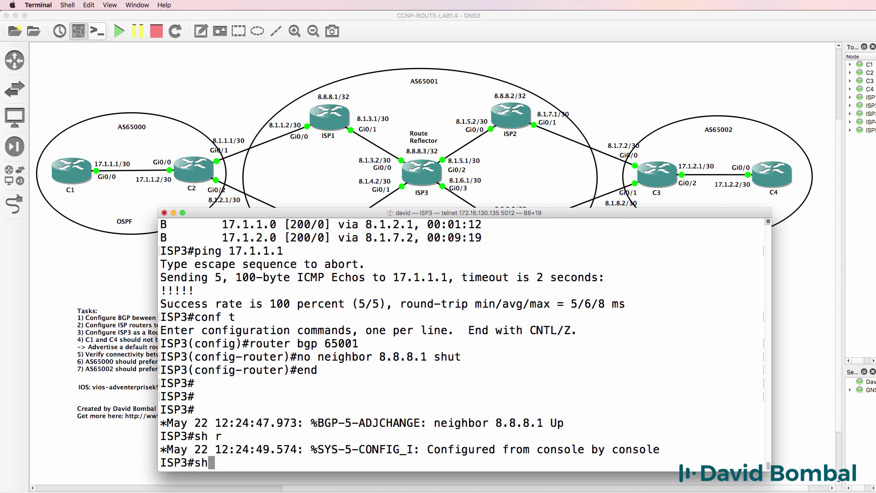
pyautogui.press('BackSpace')
pyautogui.write('run | sec bgp')
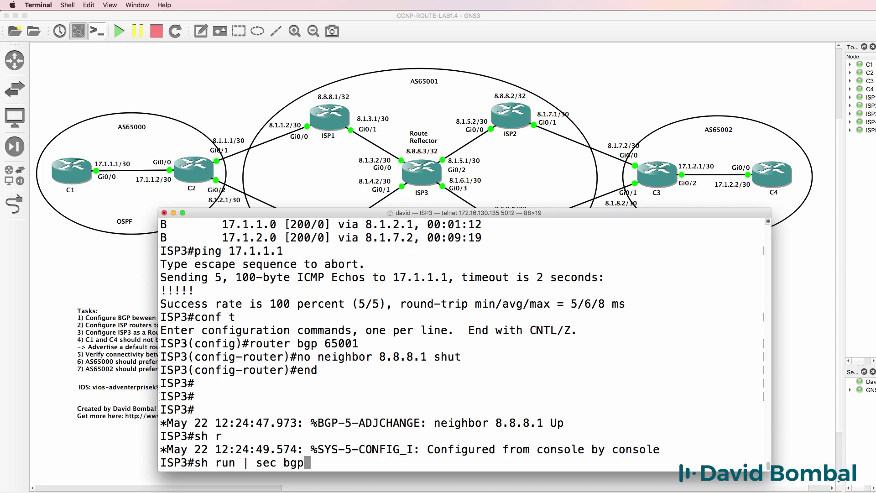
pyautogui.press('Return')
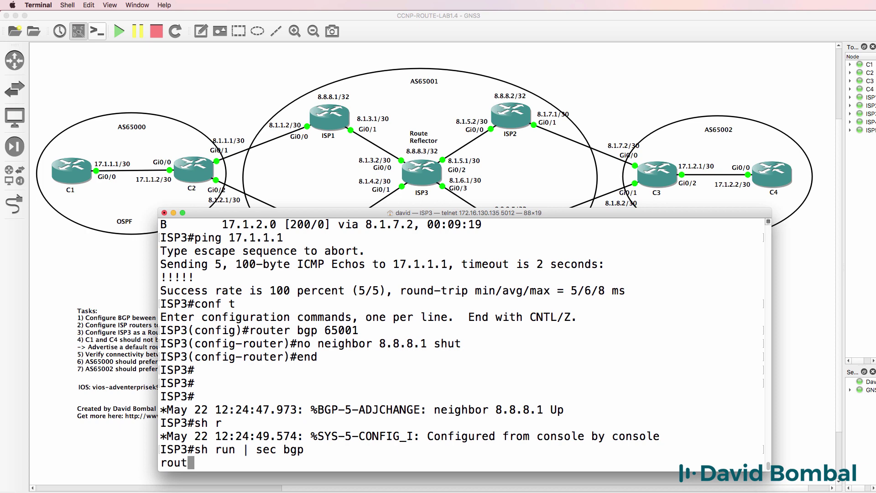
pyautogui.moveTo(435, 450); pyautogui.dragTo(152, 267)
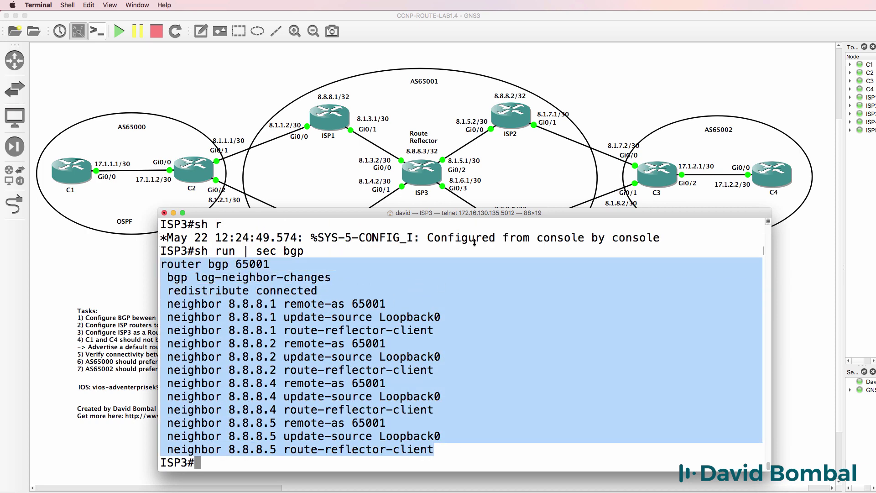
# Show ISP3's full BGP table, note 17.1.1.0/30 best via 8.8.8.1, then return to topology.
pyautogui.write('sh ip bgp')
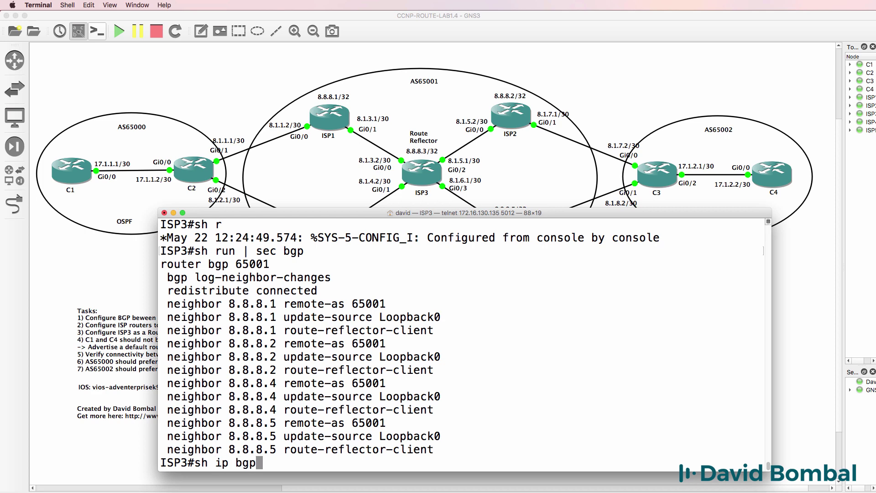
pyautogui.press('Return')
pyautogui.press('space')
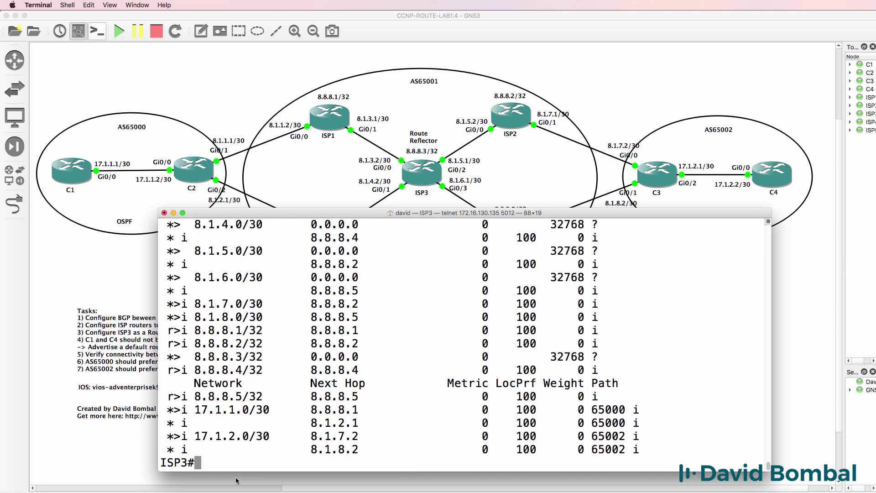
pyautogui.moveTo(366, 410); pyautogui.dragTo(197, 411)
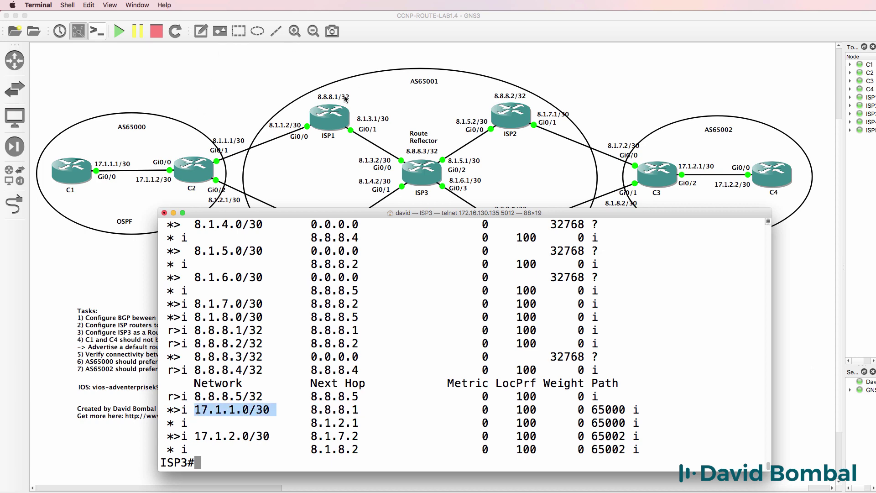
pyautogui.click(625, 34)
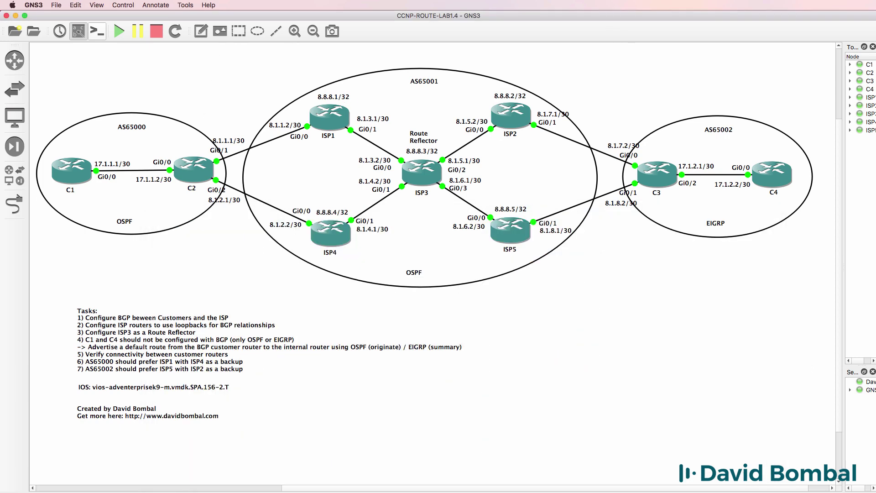
pyautogui.click(273, 476)
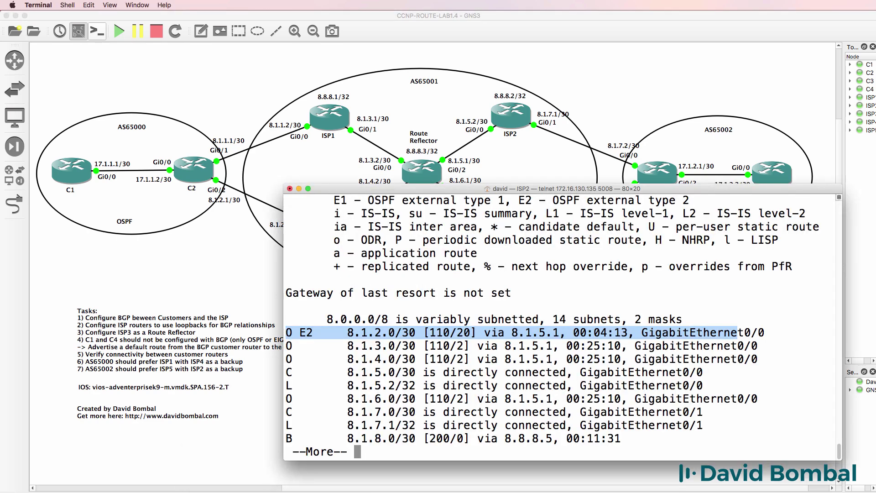
pyautogui.scroll(-2, 561, 320)
pyautogui.write('qsh ip bgp')
pyautogui.press('Return')
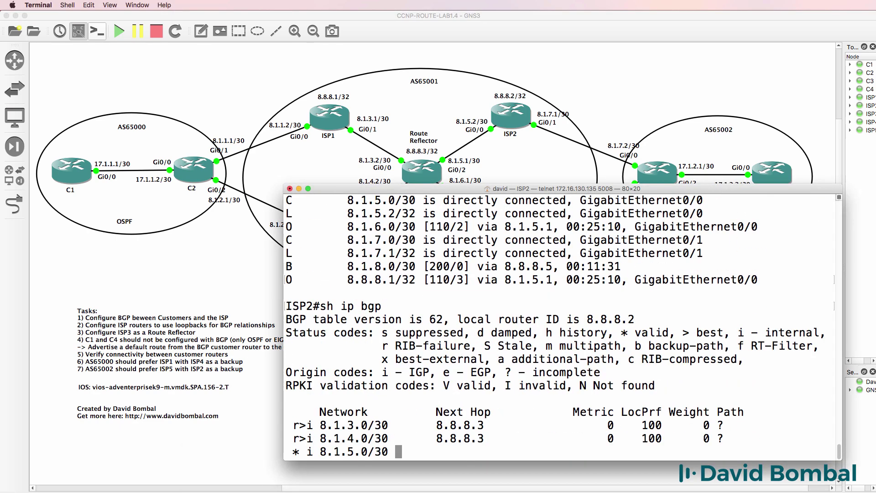
pyautogui.moveTo(402, 426); pyautogui.dragTo(296, 426)
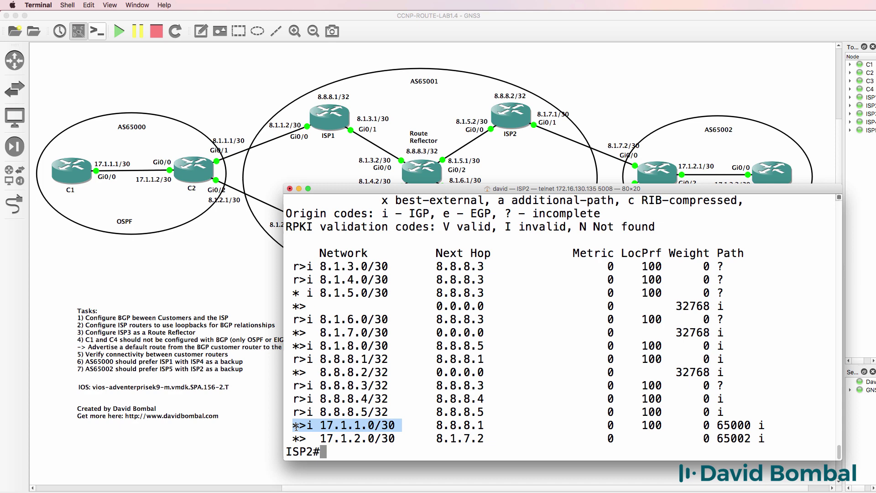
pyautogui.moveTo(437, 425); pyautogui.dragTo(496, 432)
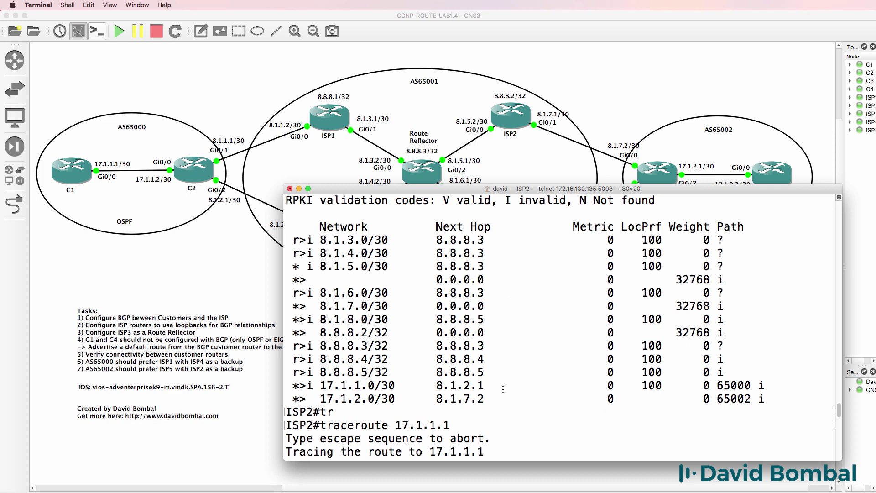
pyautogui.moveTo(504, 386); pyautogui.dragTo(430, 386)
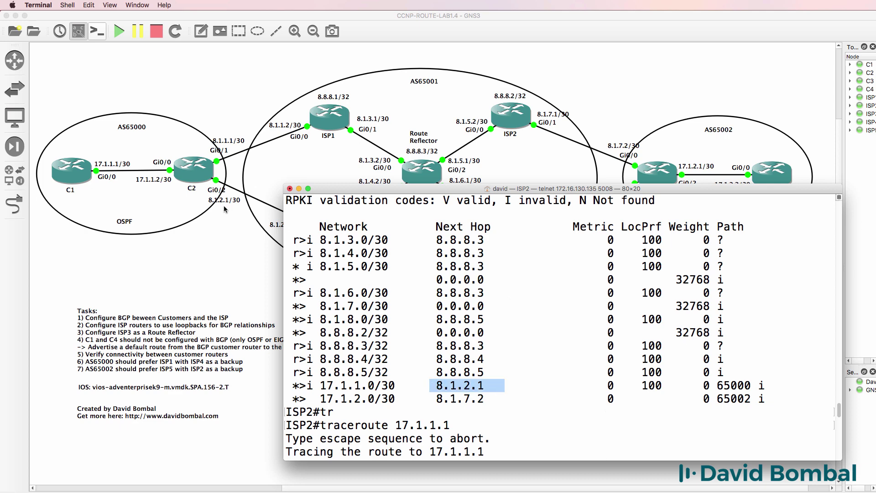
pyautogui.moveTo(484, 425); pyautogui.dragTo(282, 426)
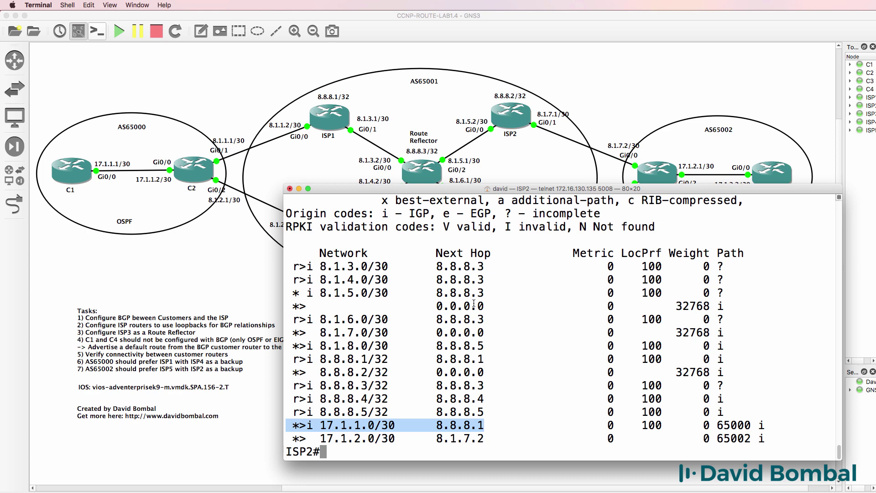
pyautogui.write('sh run')
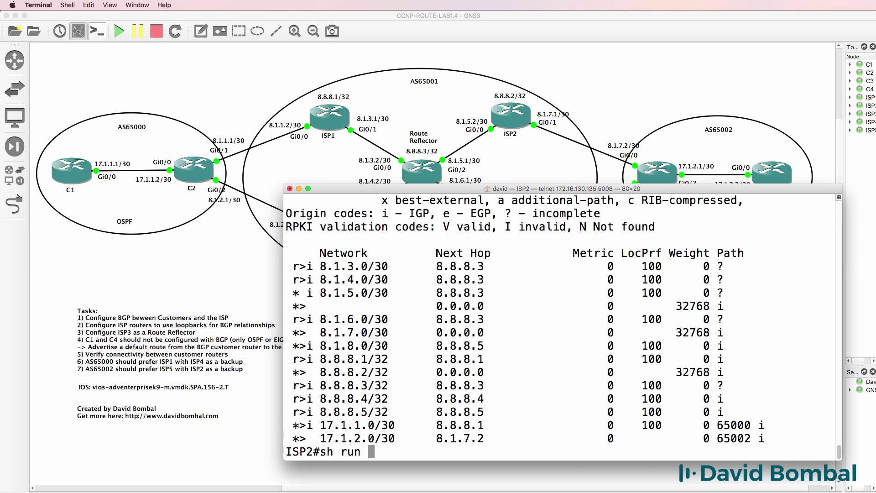
pyautogui.click(593, 182)
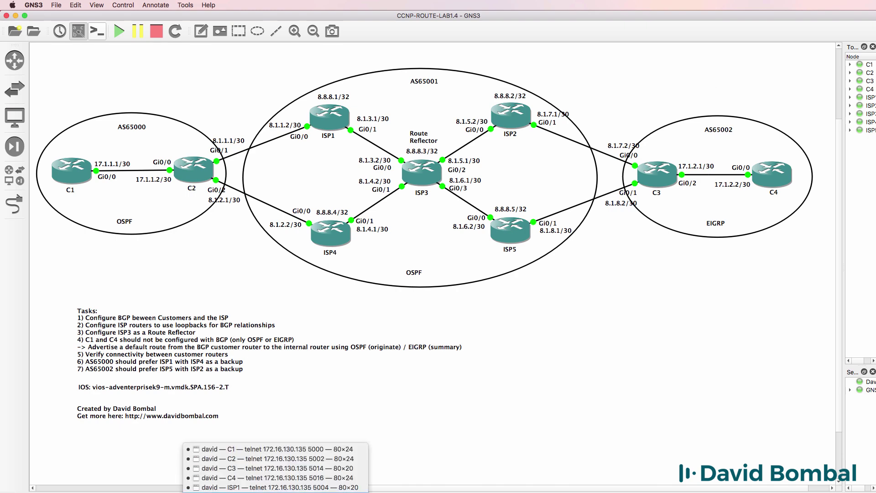
pyautogui.click(274, 482)
pyautogui.write('| sec bgp')
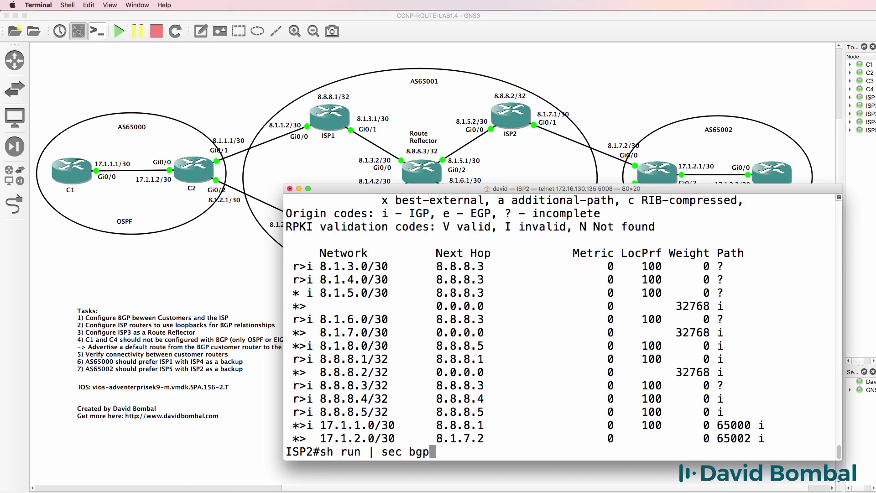
pyautogui.press('Return')
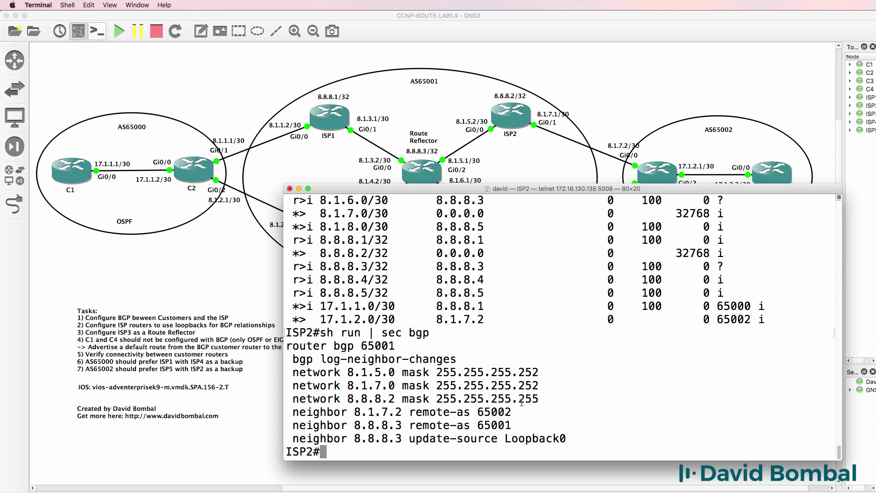
pyautogui.moveTo(292, 386); pyautogui.dragTo(547, 387)
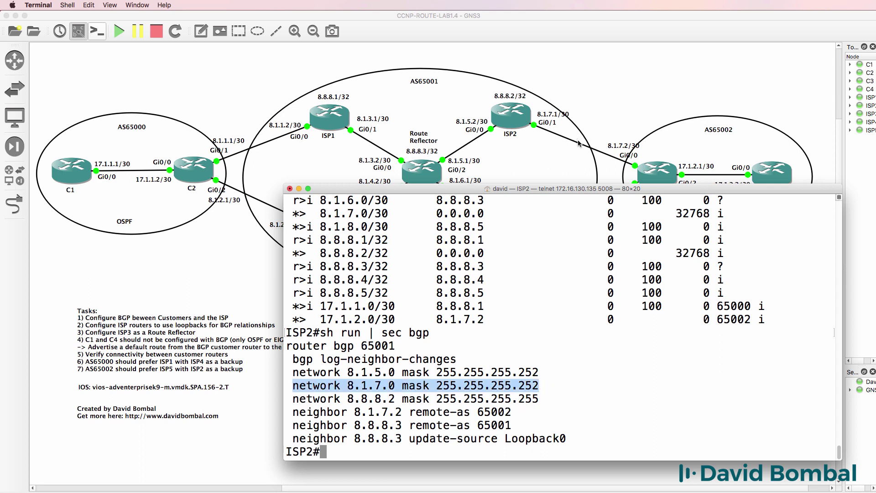
pyautogui.click(579, 145)
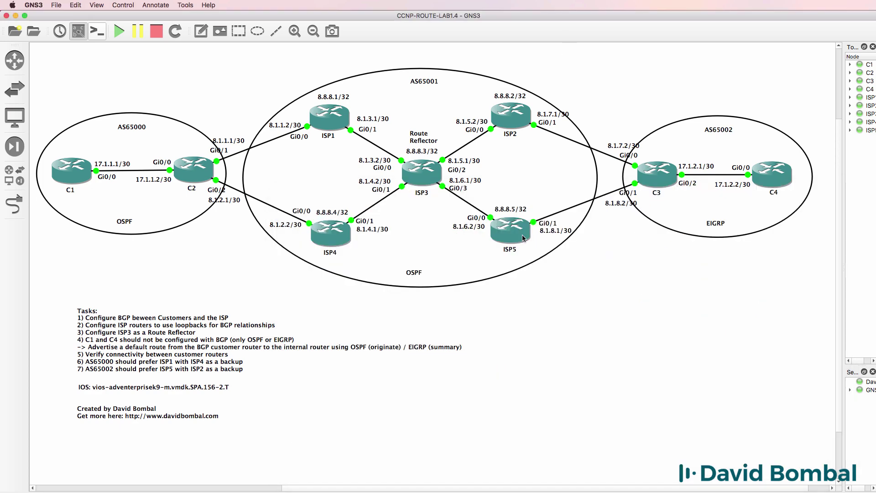
# In the ISP3 console, pick out the 8.1.7.2 and 8.1.8.2 next hops.
pyautogui.rightClick(276, 492)
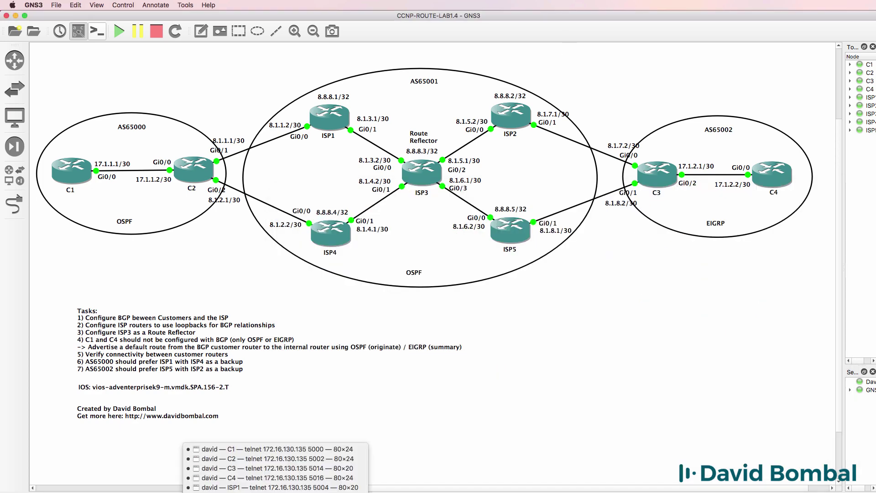
pyautogui.scroll(-2, 273, 475)
pyautogui.click(274, 478)
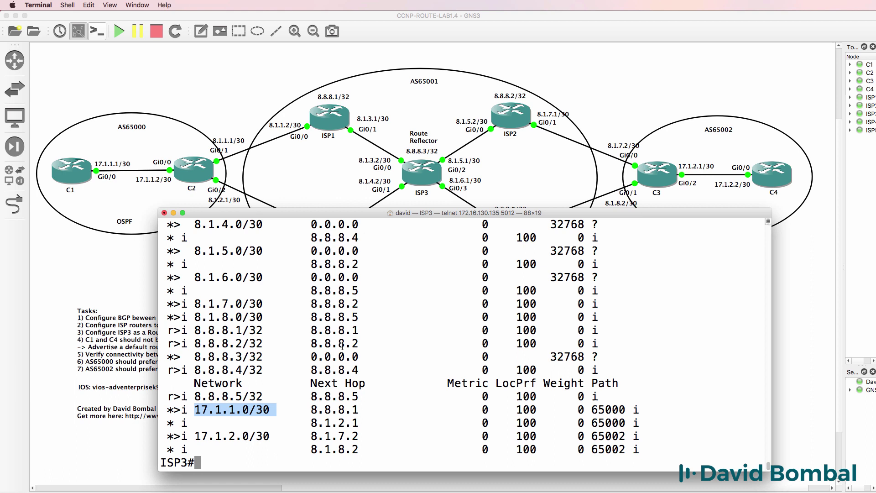
pyautogui.moveTo(378, 436); pyautogui.dragTo(297, 438)
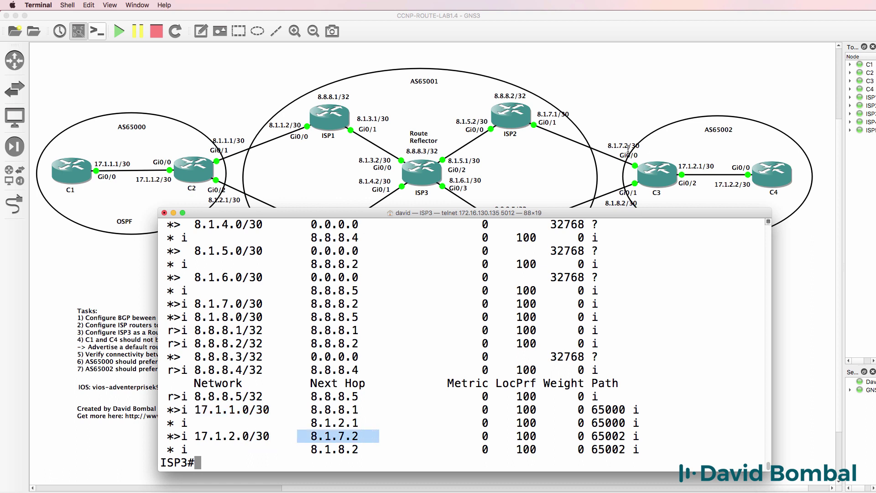
pyautogui.moveTo(372, 451); pyautogui.dragTo(290, 449)
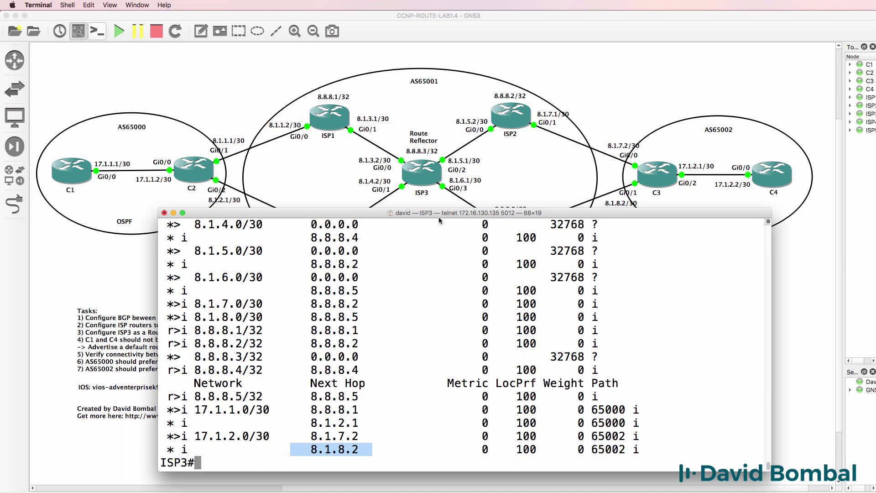
pyautogui.moveTo(440, 219); pyautogui.dragTo(445, 225)
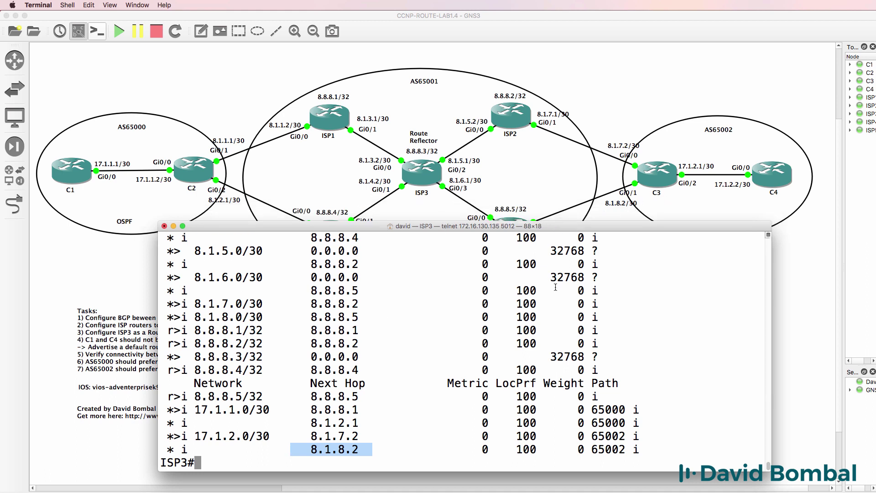
pyautogui.click(454, 367)
# Show ISP3's routing table and confirm the BGP routes to 8.1.7.0 and 8.1.8.0.
pyautogui.write('sh ')
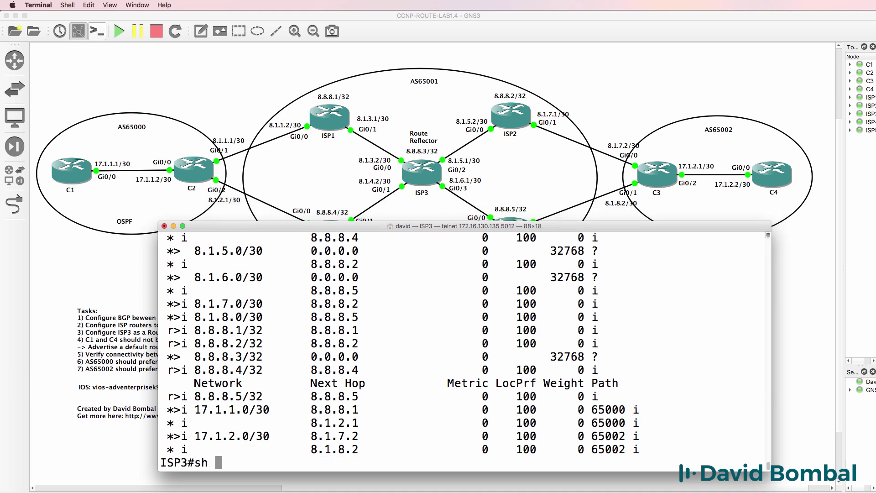
pyautogui.write('ip route')
pyautogui.press('Return')
pyautogui.press('space')
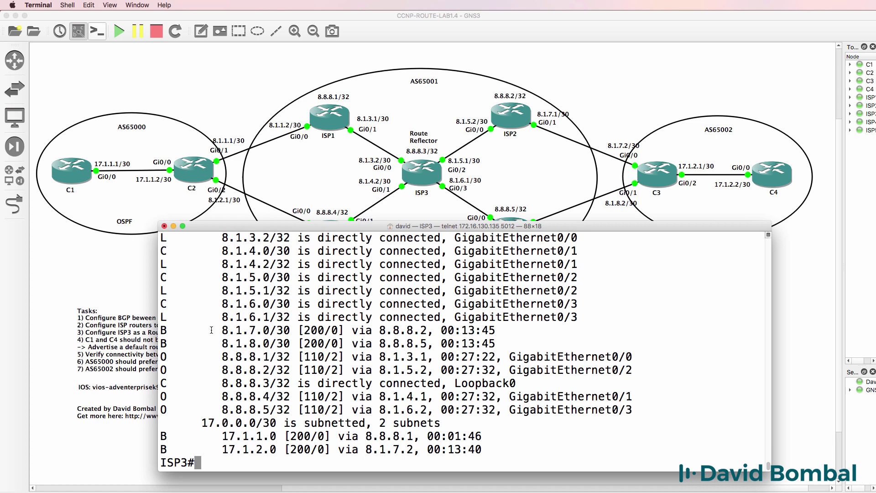
pyautogui.moveTo(208, 330); pyautogui.dragTo(528, 347)
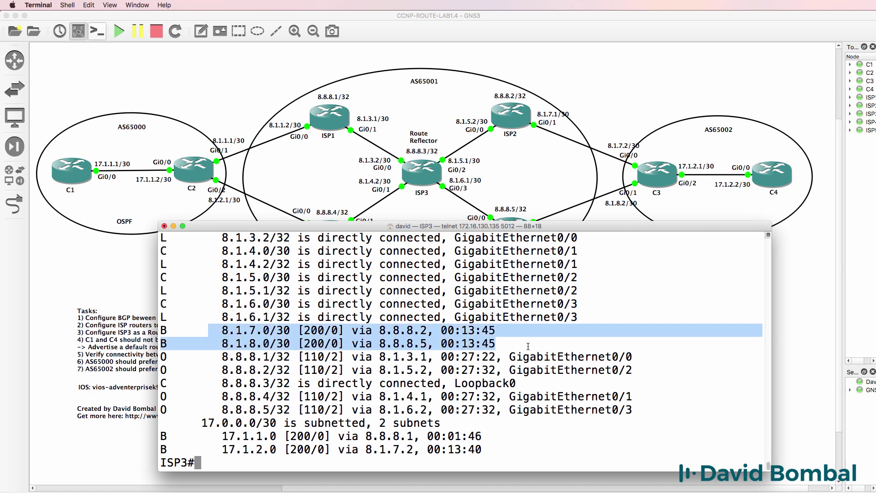
pyautogui.click(528, 346)
# Save ISP3's configuration with 'wr' and return to the GNS3 topology.
pyautogui.write('wr')
pyautogui.press('Return')
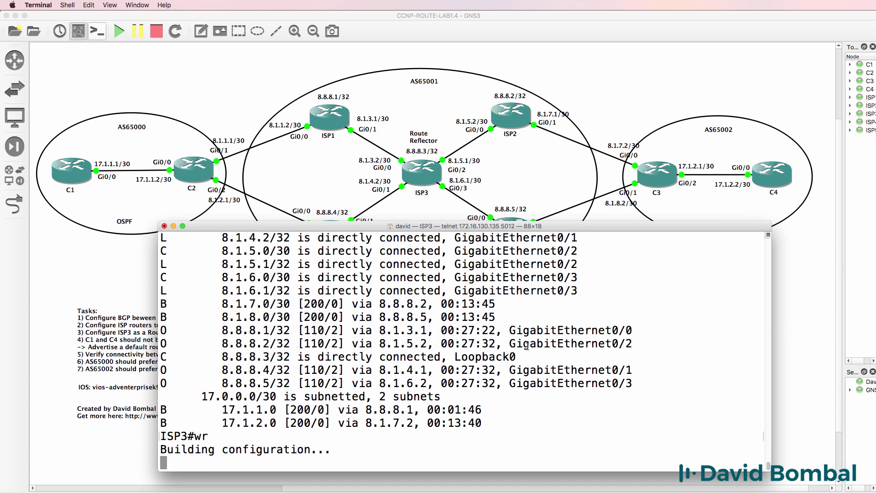
pyautogui.click(612, 19)
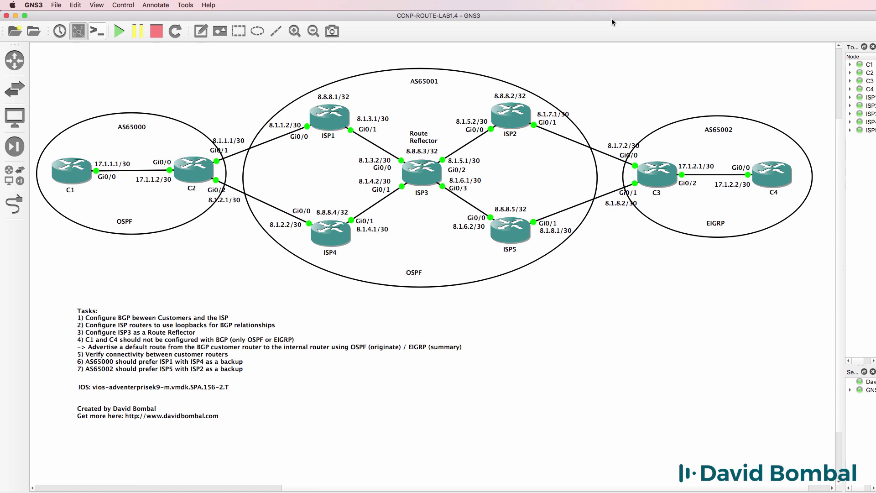